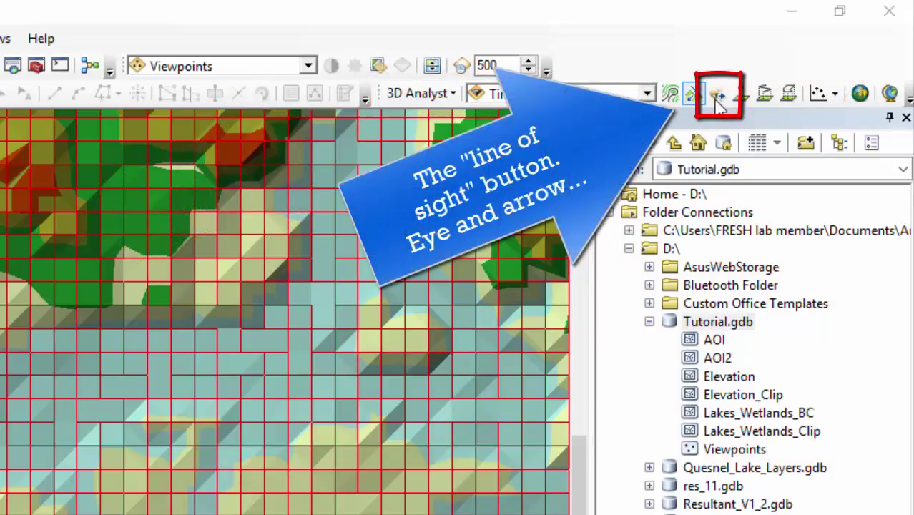
Start Line Of Sight with observer offset 2 Z units, leaving target offset at 0
click(717, 96)
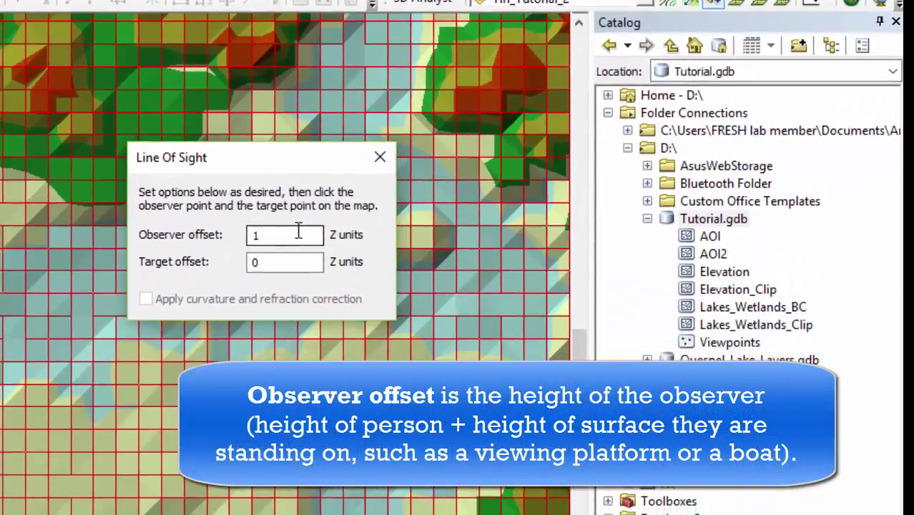
double_click(252, 286)
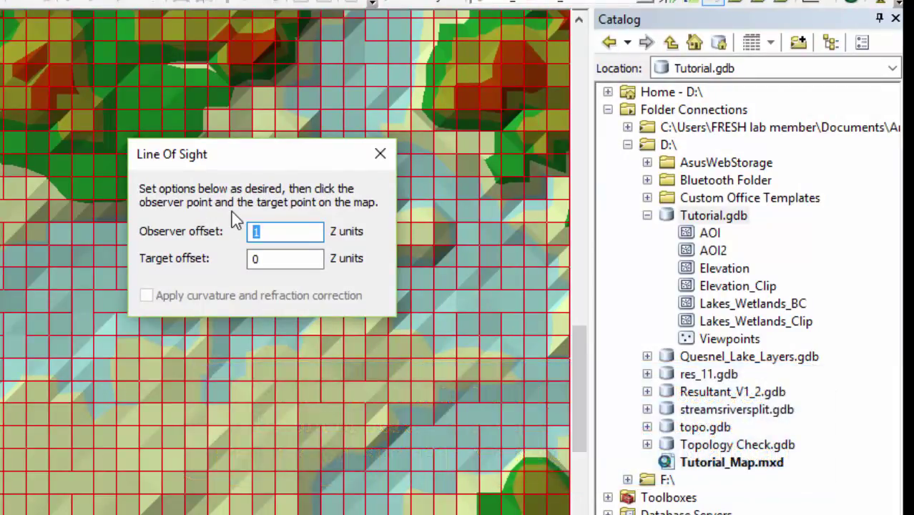
text(2)
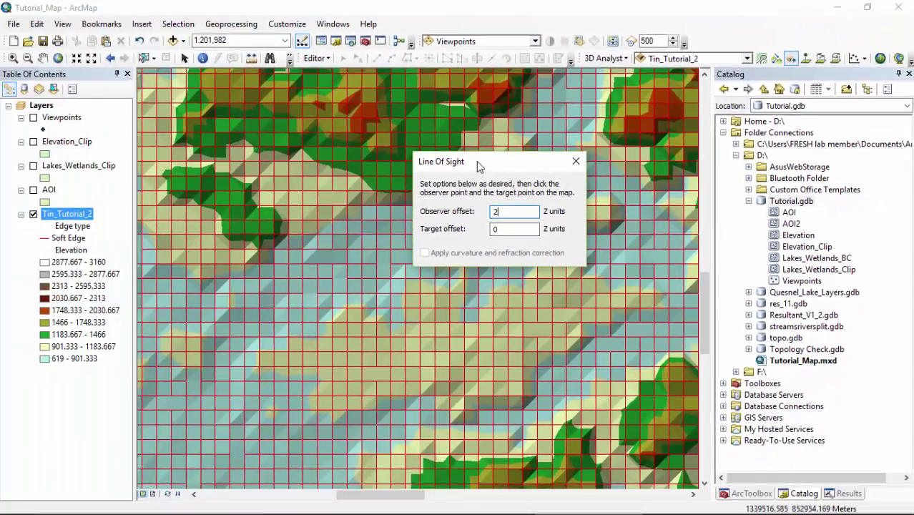
Turn on and zoom to Viewpoints, then draw a sight line from the viewpoint to a target
drag(495, 177, 793, 367)
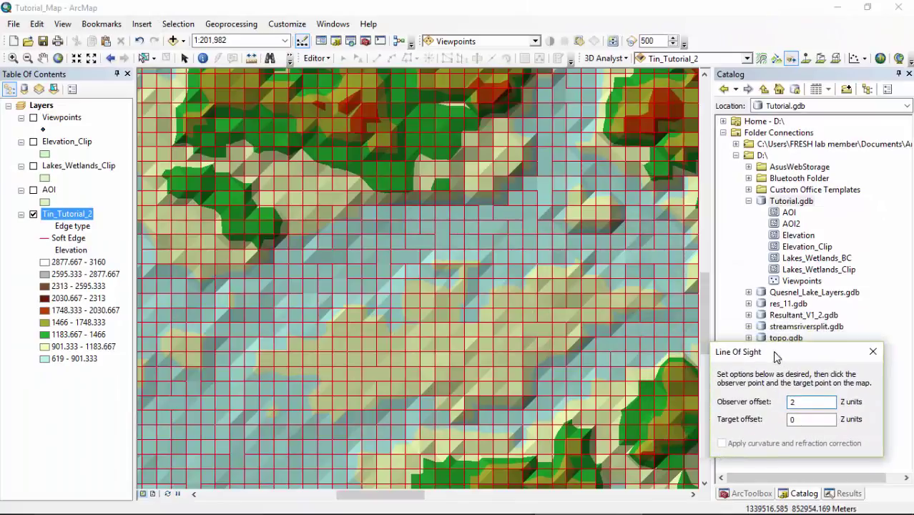
scroll(794, 400, down, 2)
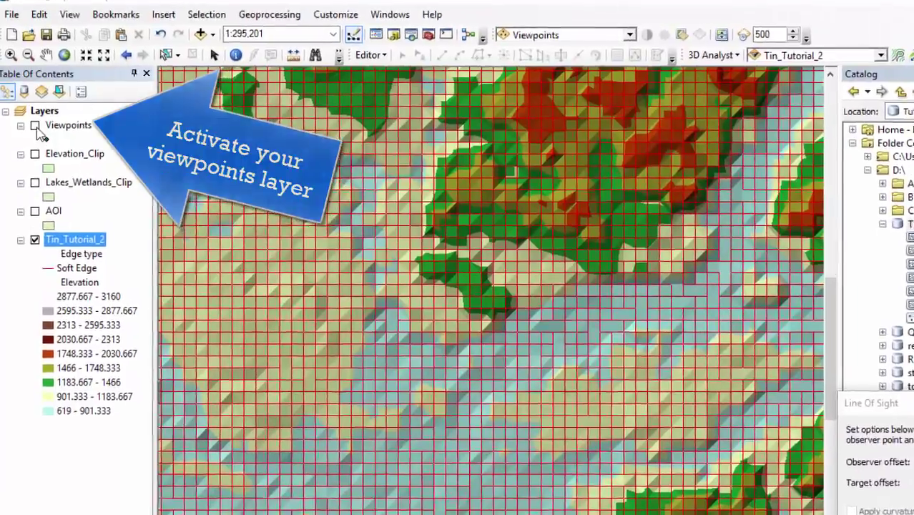
click(35, 126)
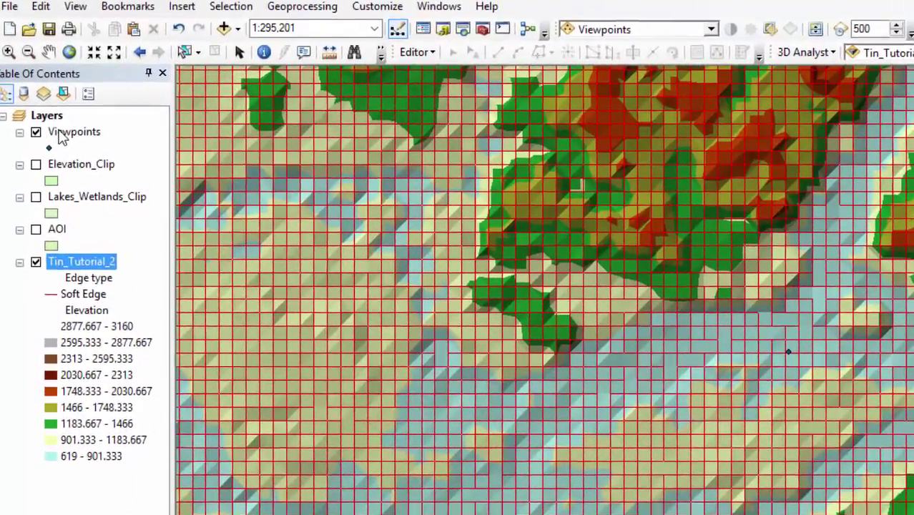
right_click(57, 130)
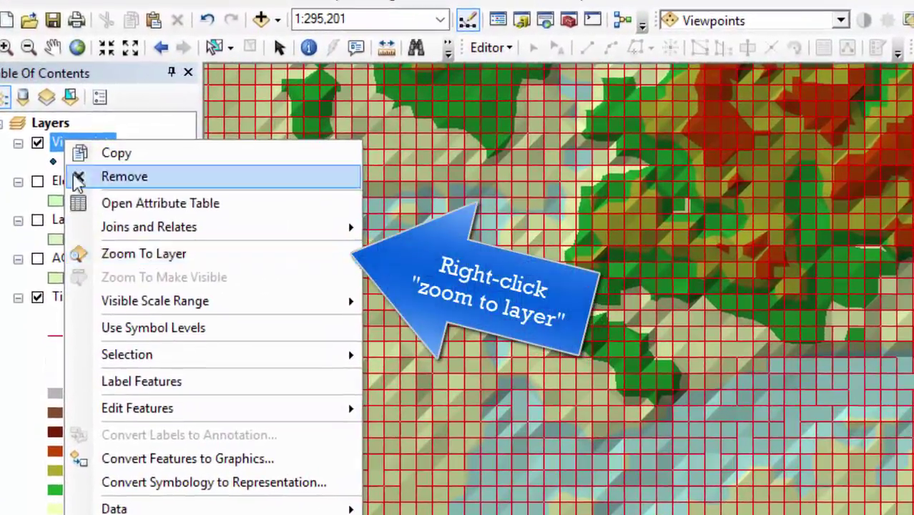
click(77, 253)
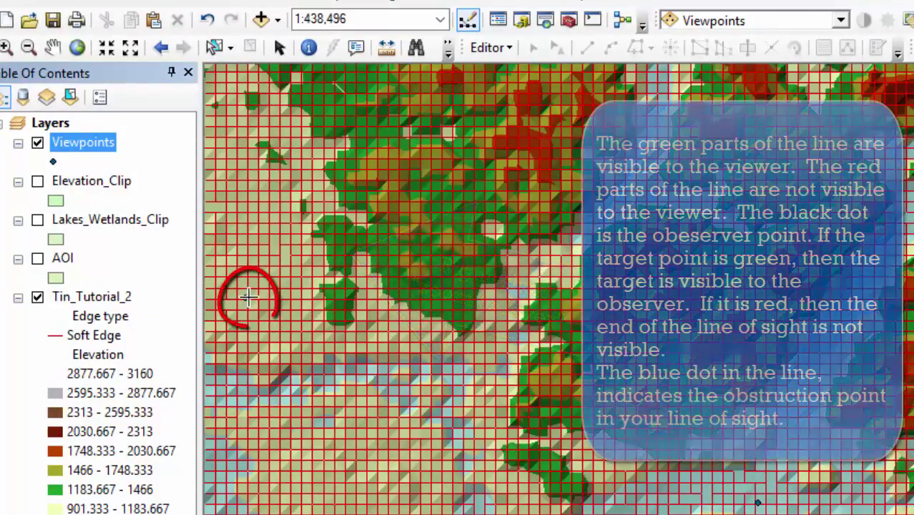
click(246, 299)
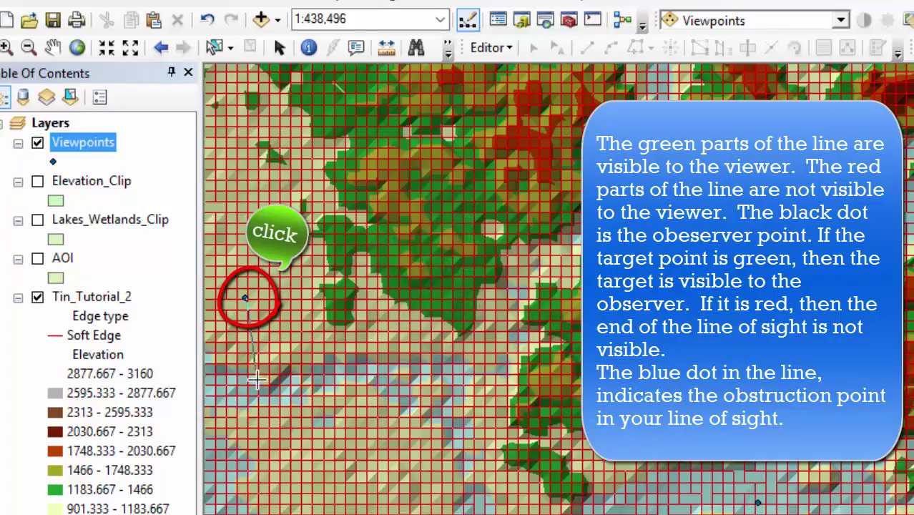
click(299, 481)
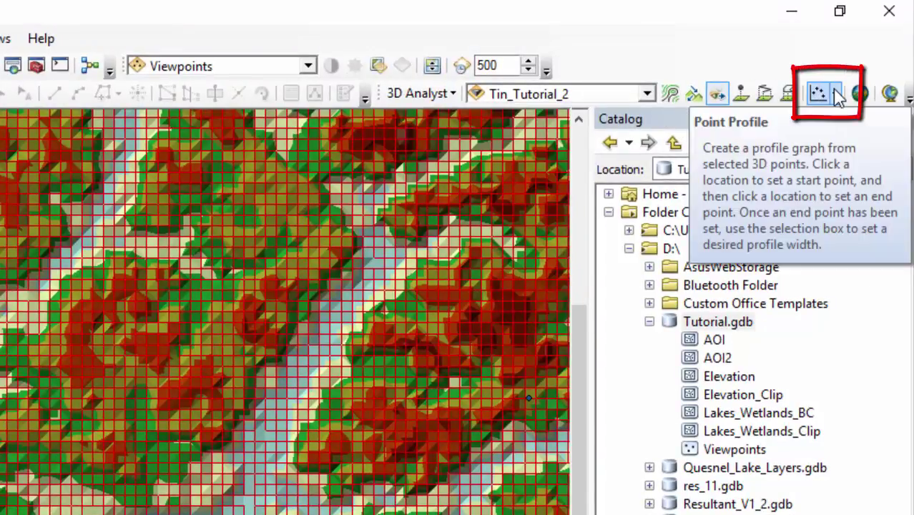
View the profile graph of the first line of sight, then close it
click(837, 94)
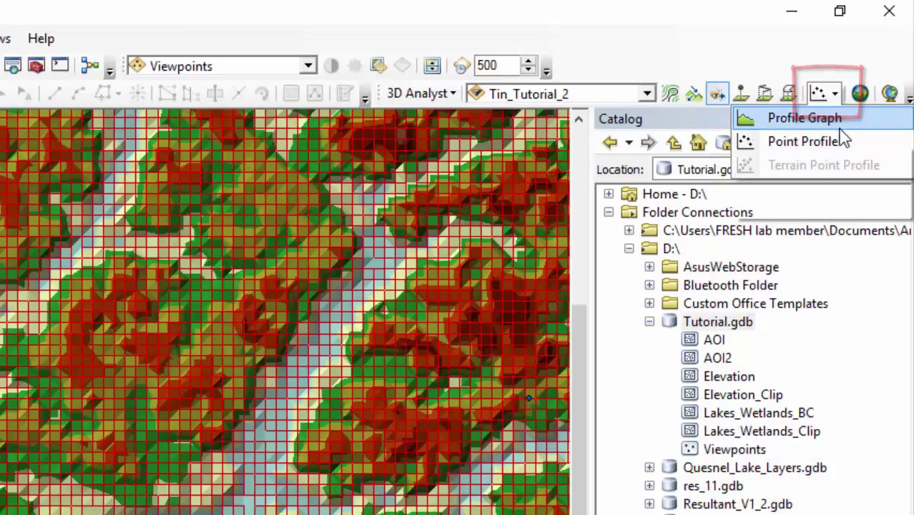
click(848, 124)
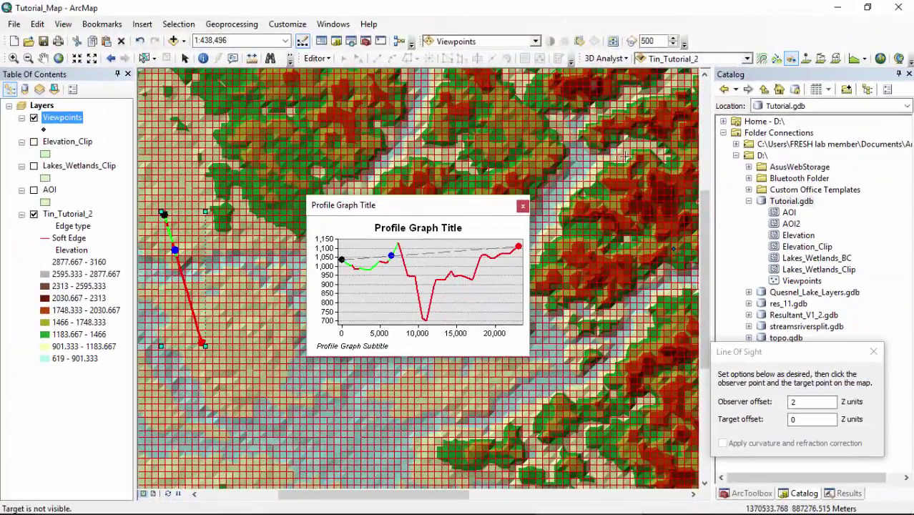
click(523, 207)
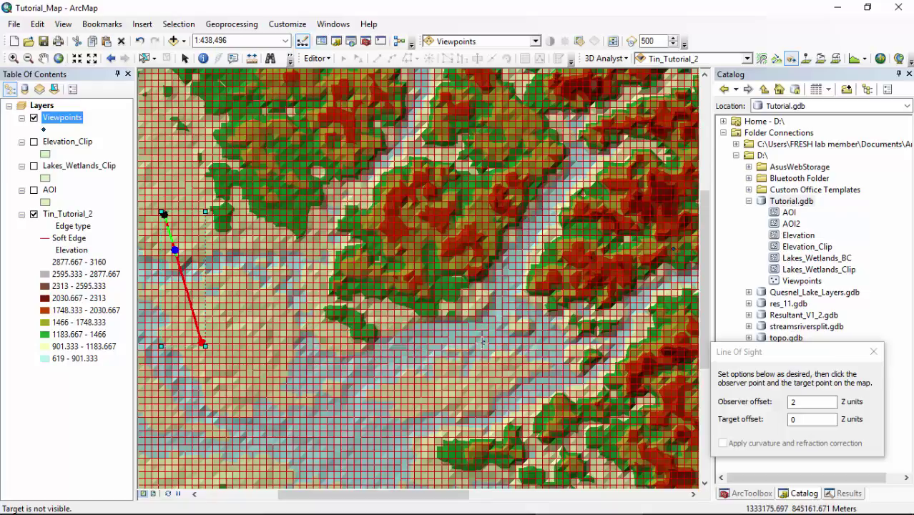
Draw a second line of sight across the eastern ridges and show its profile graph
click(482, 344)
click(645, 210)
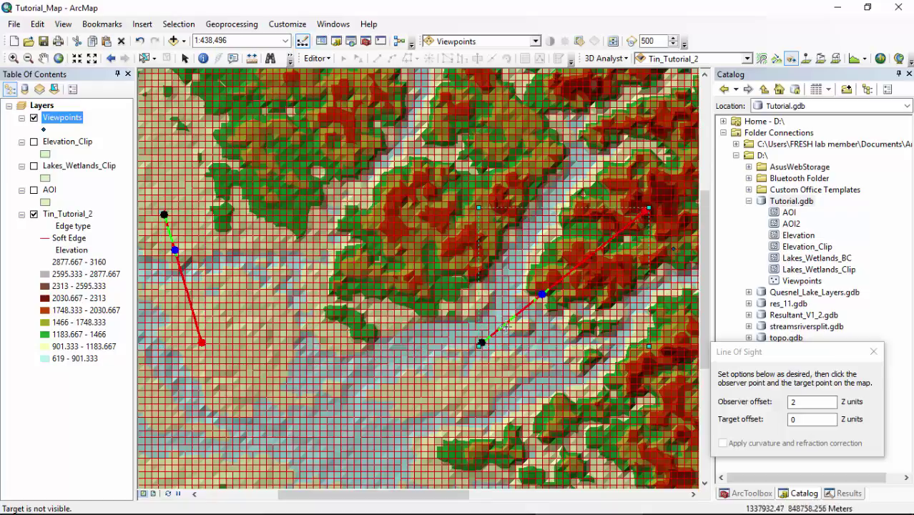
click(858, 63)
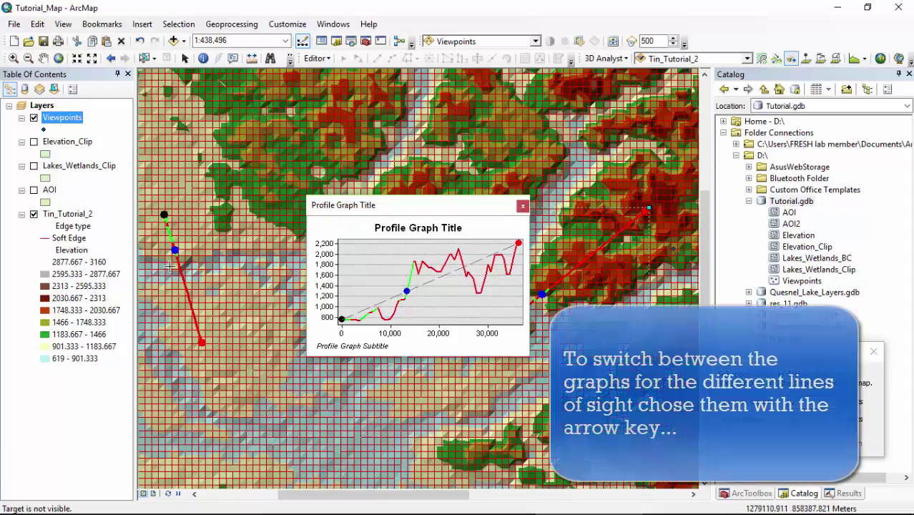
Select the left line of sight with Select Elements and display its profile graph
click(183, 59)
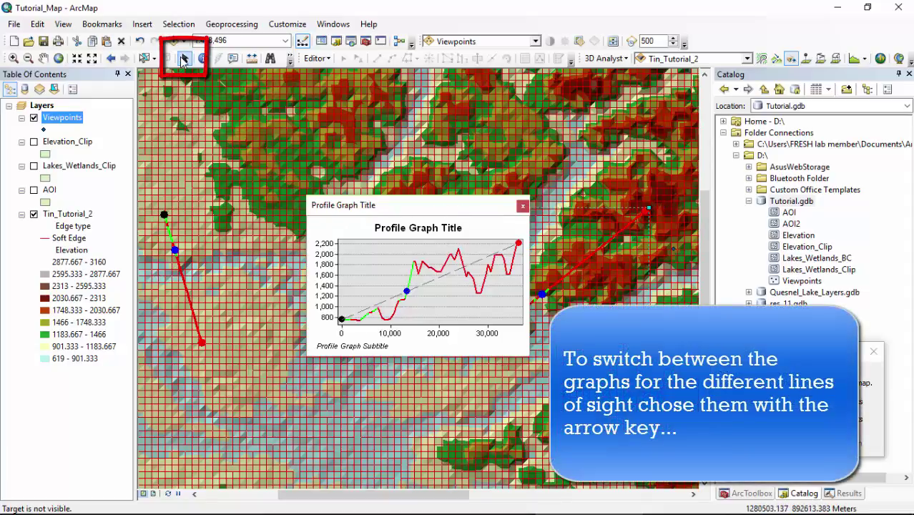
click(172, 234)
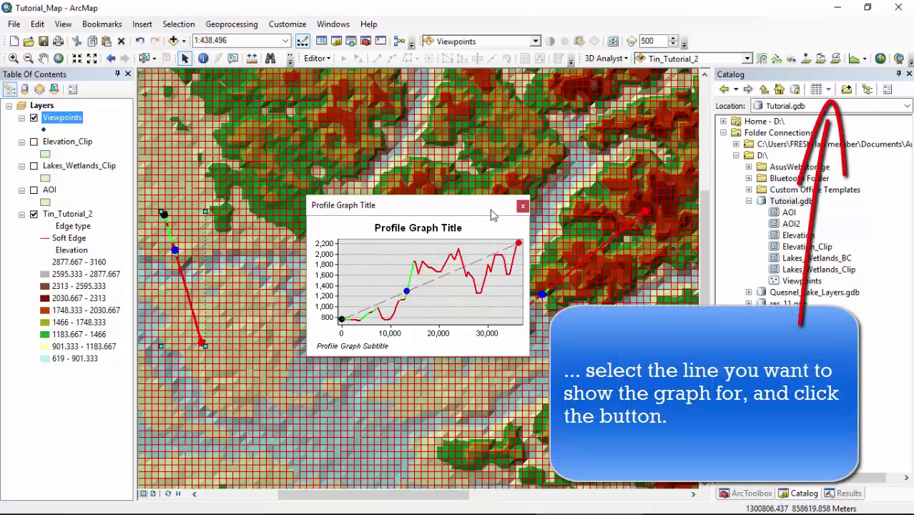
click(855, 58)
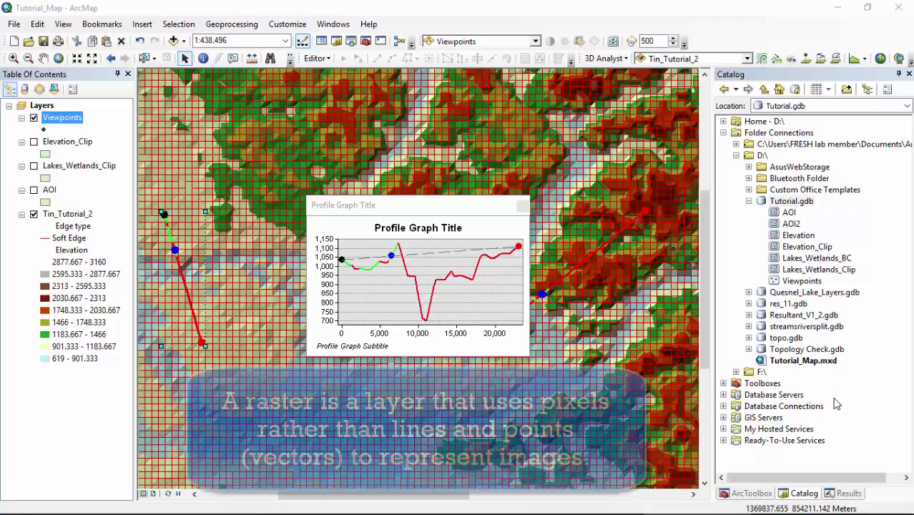
Delete the left line of sight and open ArcToolbox's TIN to Raster tool under From TIN
click(523, 206)
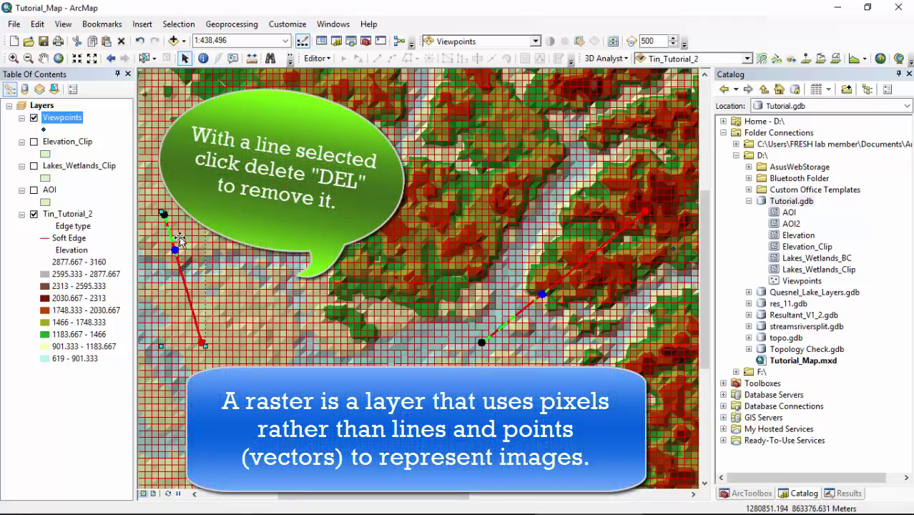
key(Delete)
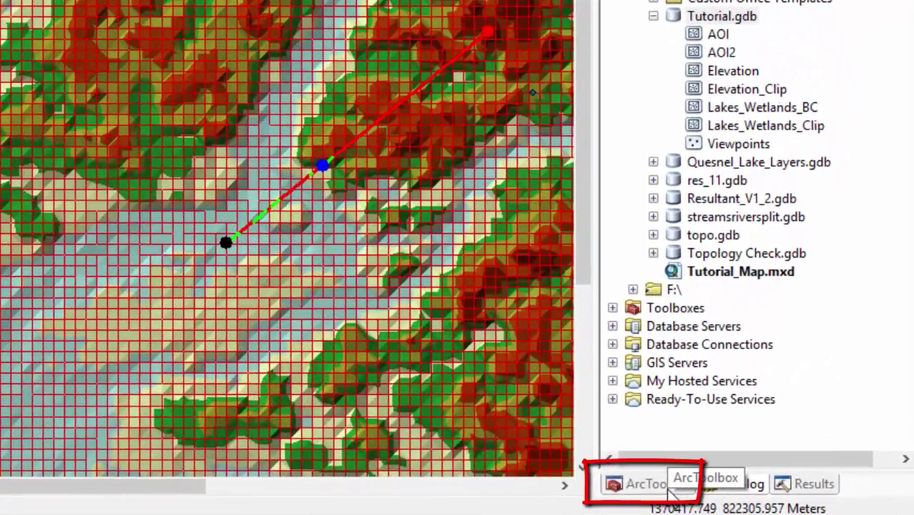
click(668, 490)
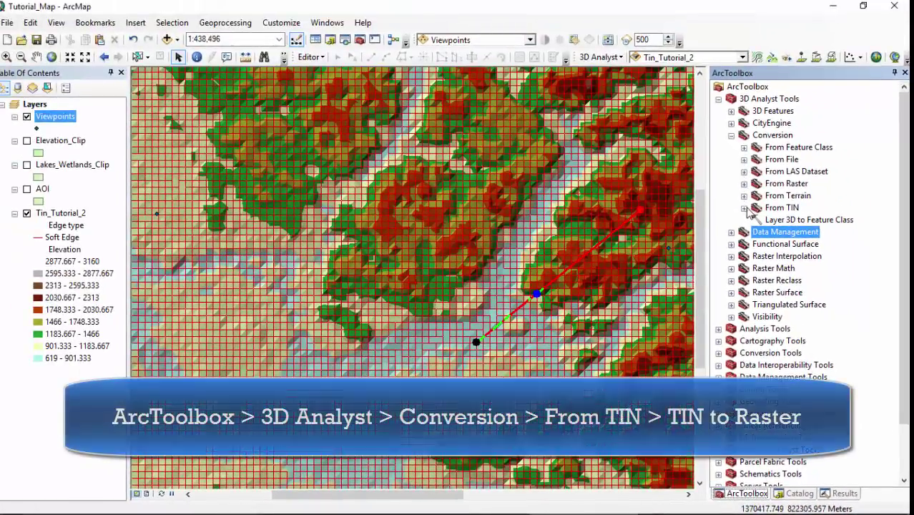
click(745, 209)
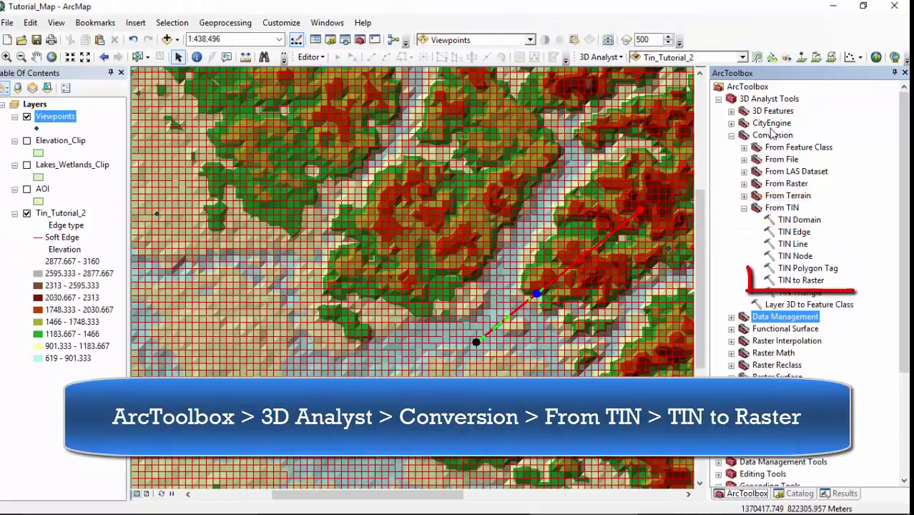
double_click(812, 279)
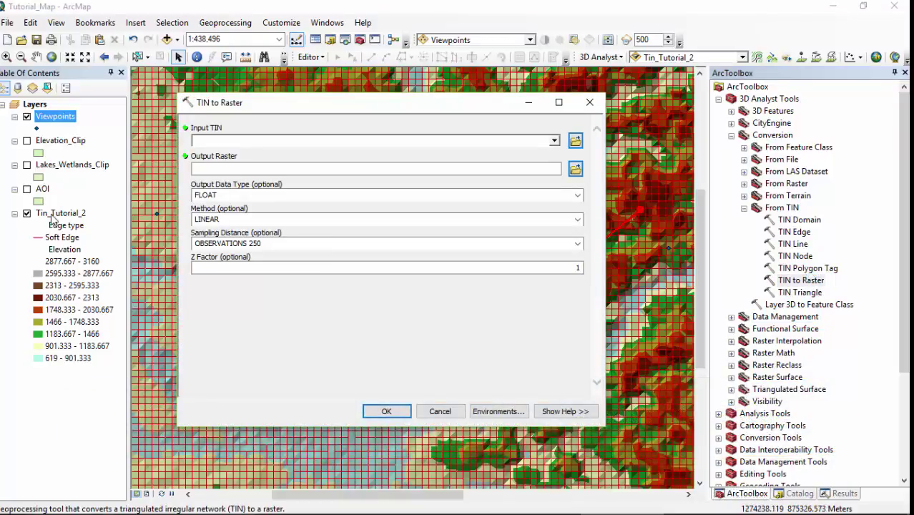
Set input TIN to Tin_Tutorial_2 and output raster to TIN_Raster in Tutorial.gdb
drag(51, 214, 223, 140)
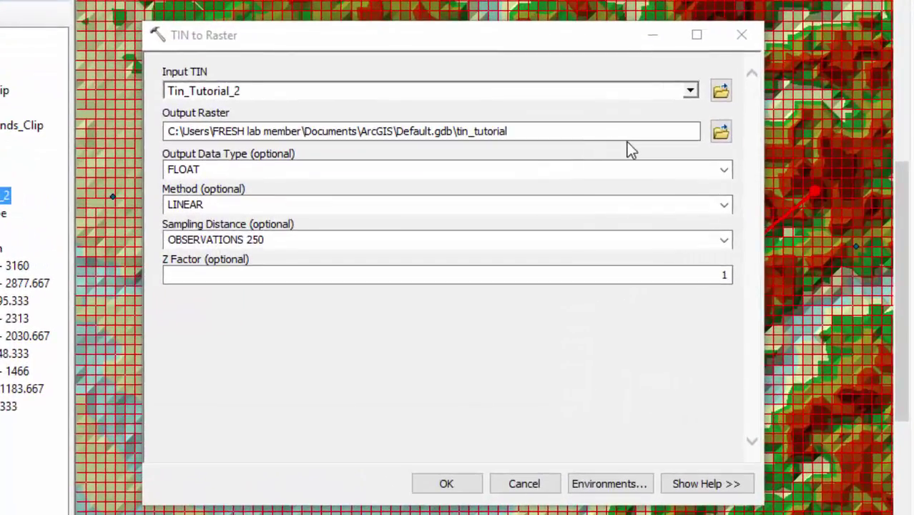
click(720, 132)
double_click(433, 180)
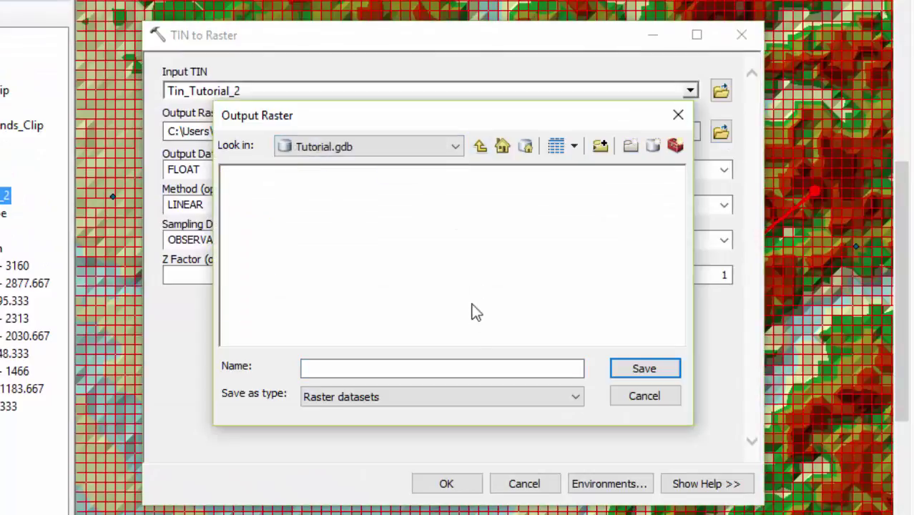
click(443, 367)
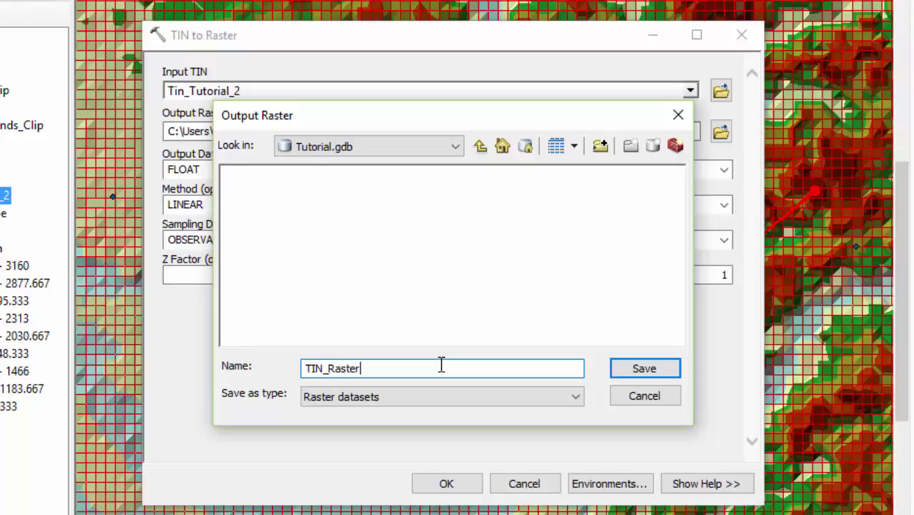
key(Return)
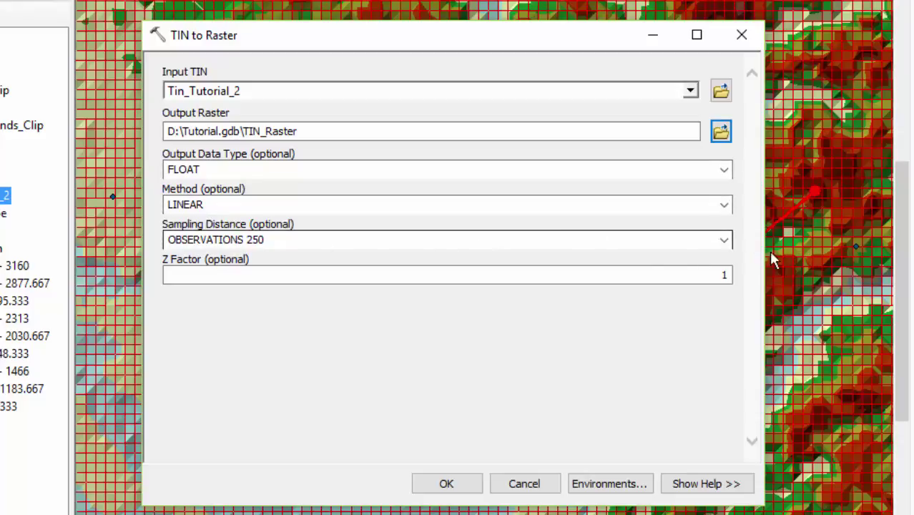
Set sampling distance to CELLSIZE 10 and run the conversion
click(724, 240)
click(691, 270)
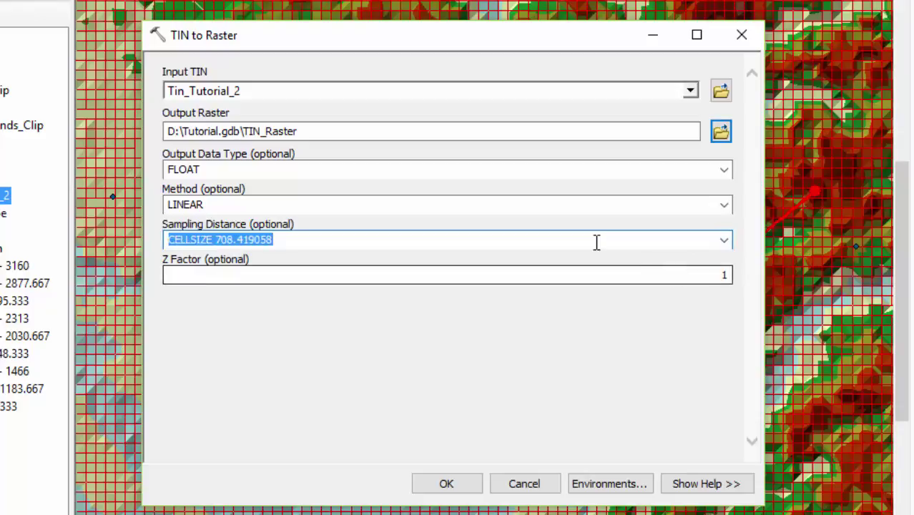
text(CELLSIZE 10)
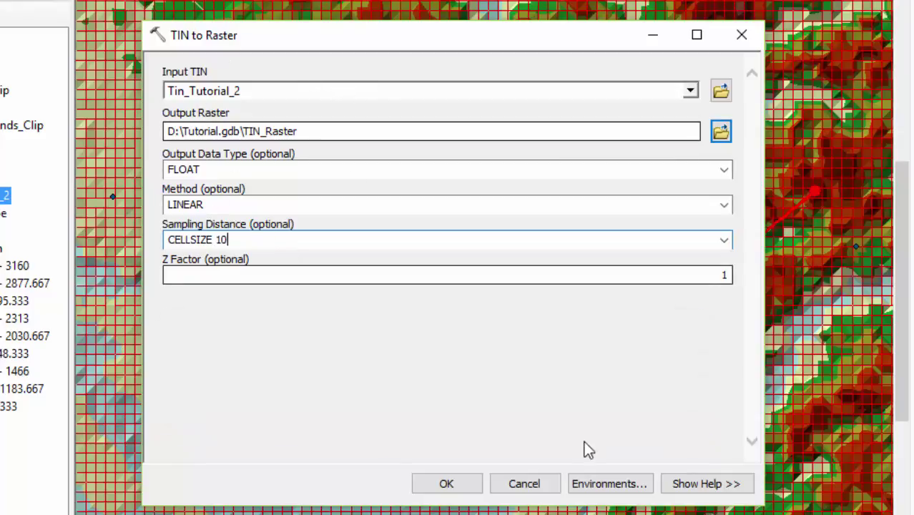
click(448, 482)
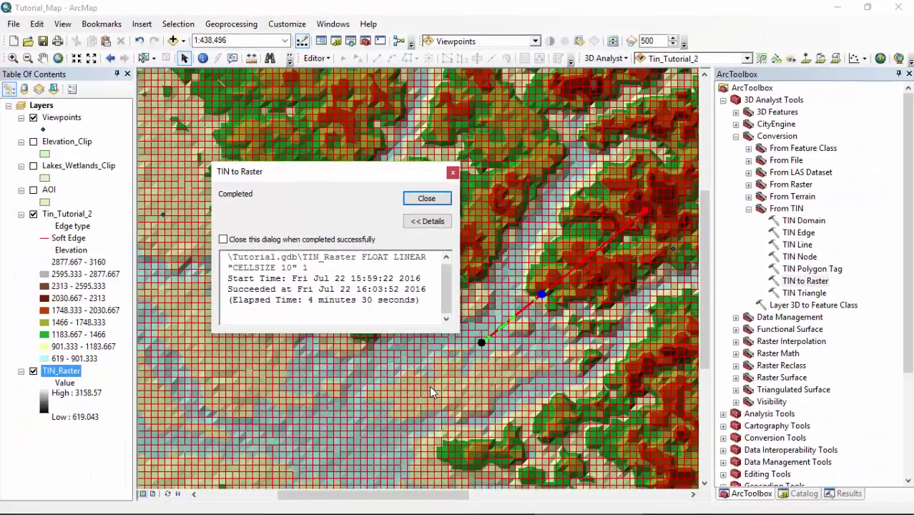
Delete the profile line graphic and zoom the map to the full TIN_Raster layer
click(425, 201)
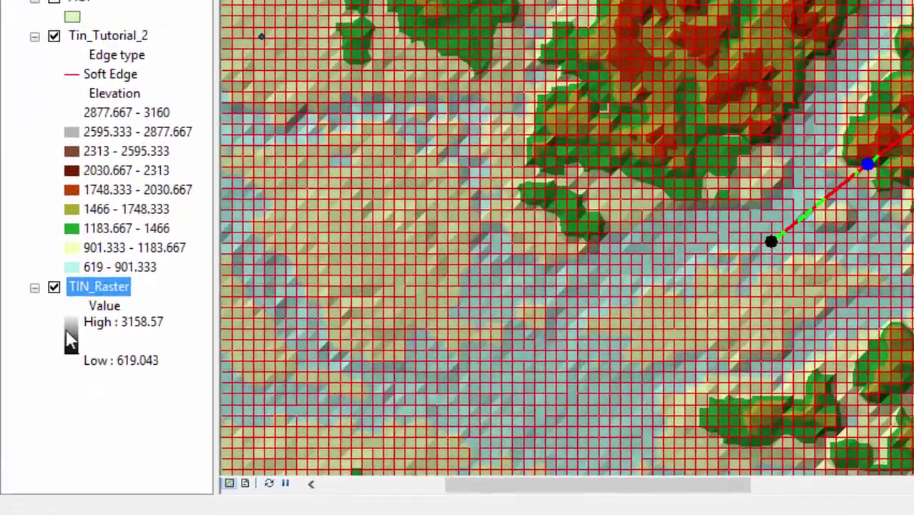
double_click(72, 336)
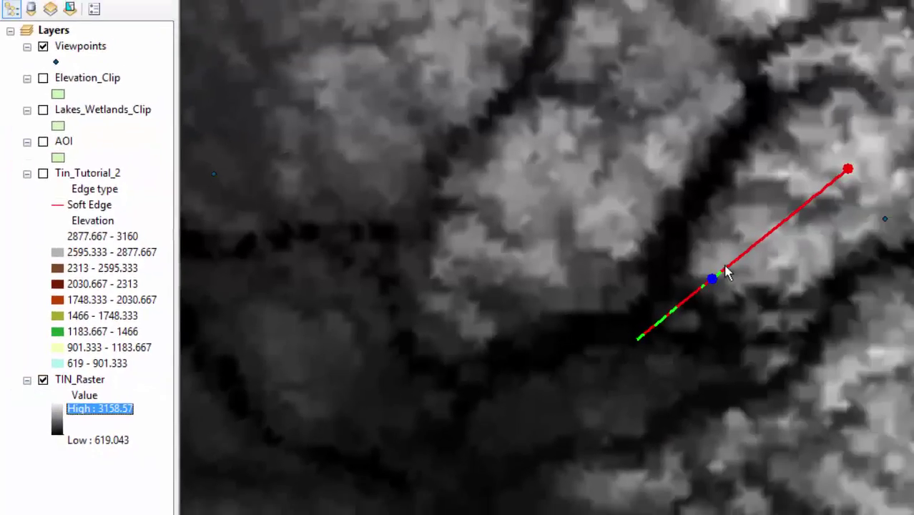
click(724, 268)
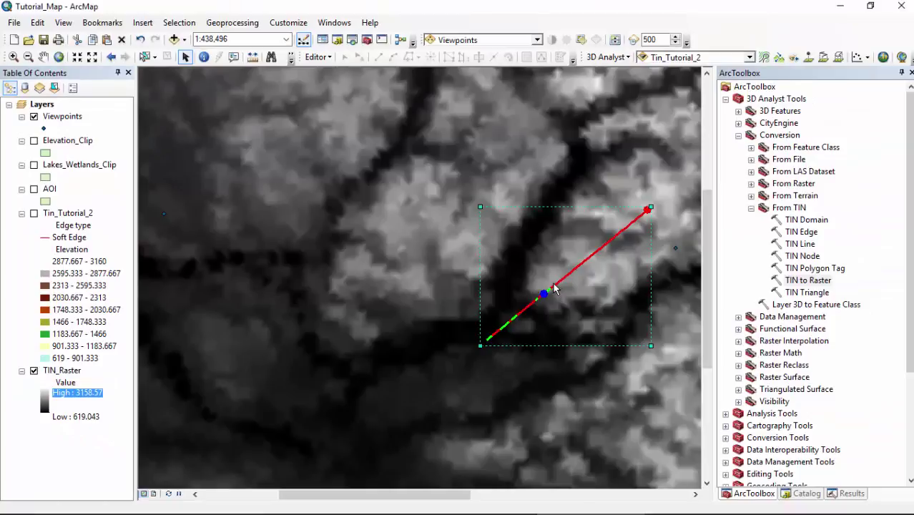
key(Delete)
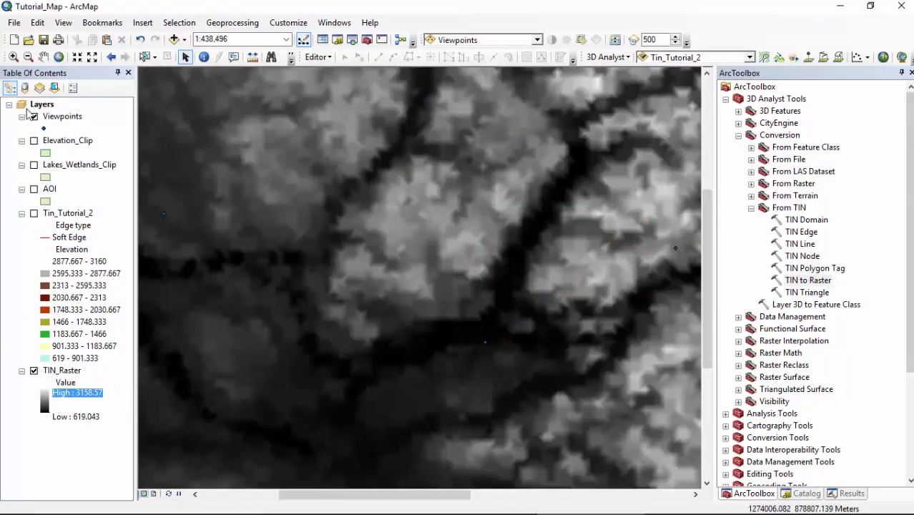
right_click(71, 370)
click(112, 236)
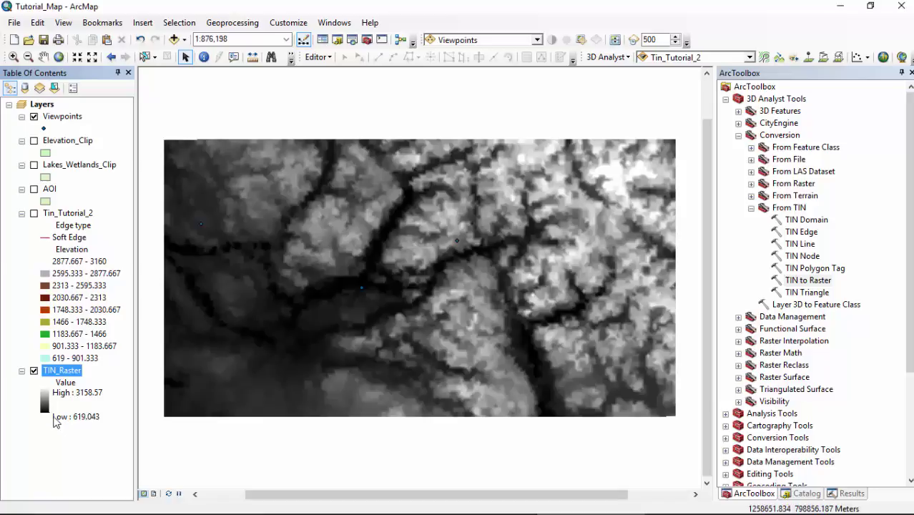
Recolour TIN_Raster with a green-yellow-red colour ramp
double_click(49, 402)
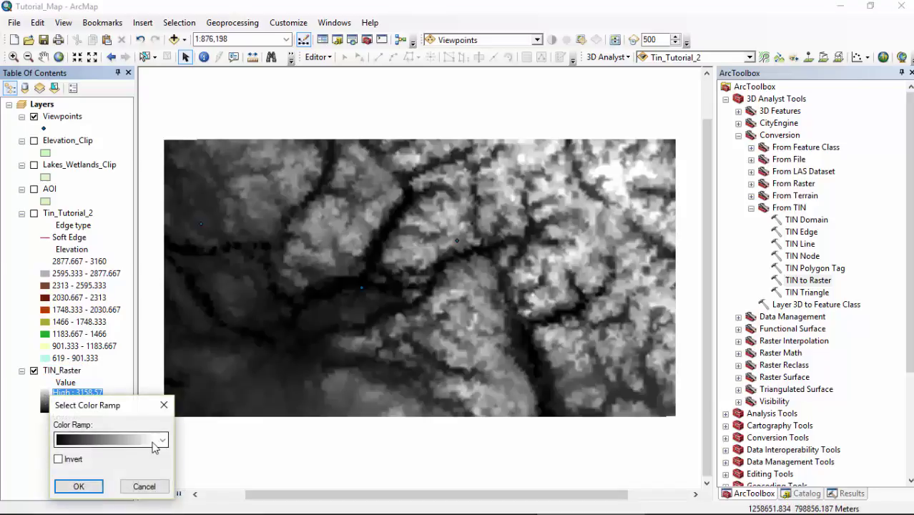
click(162, 442)
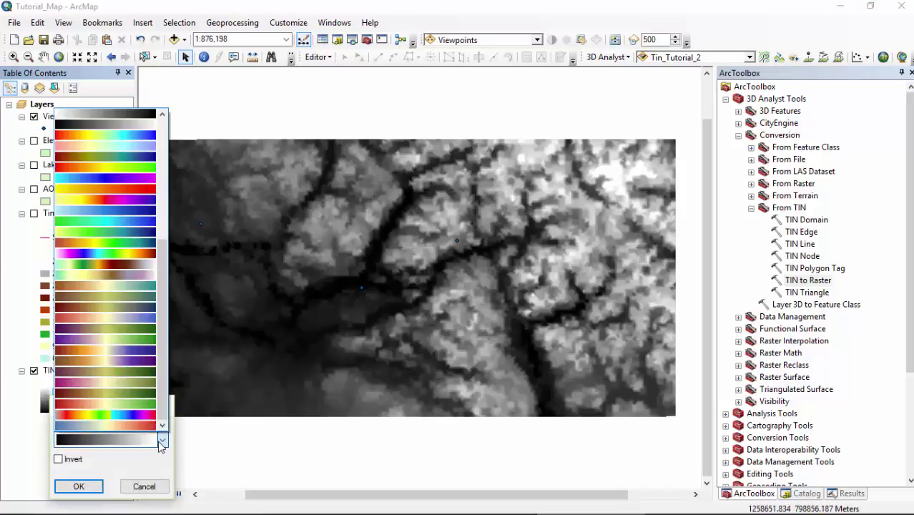
click(85, 264)
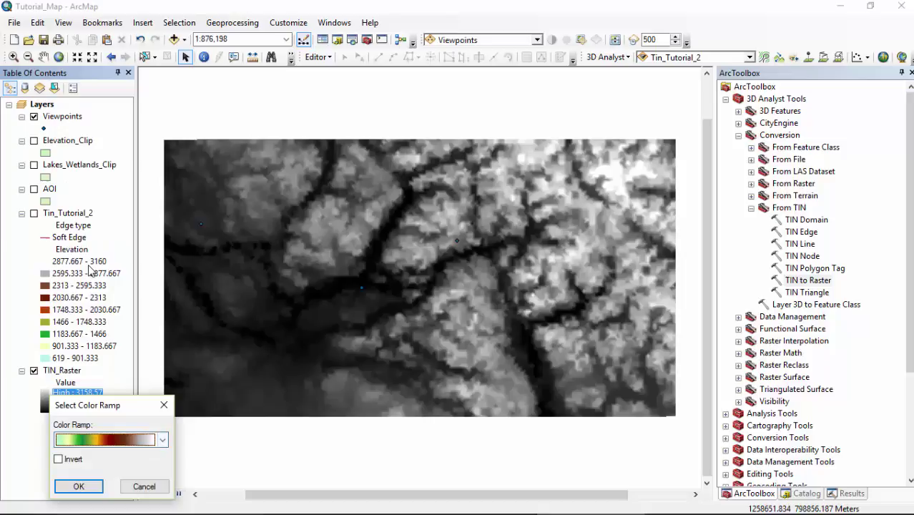
click(79, 486)
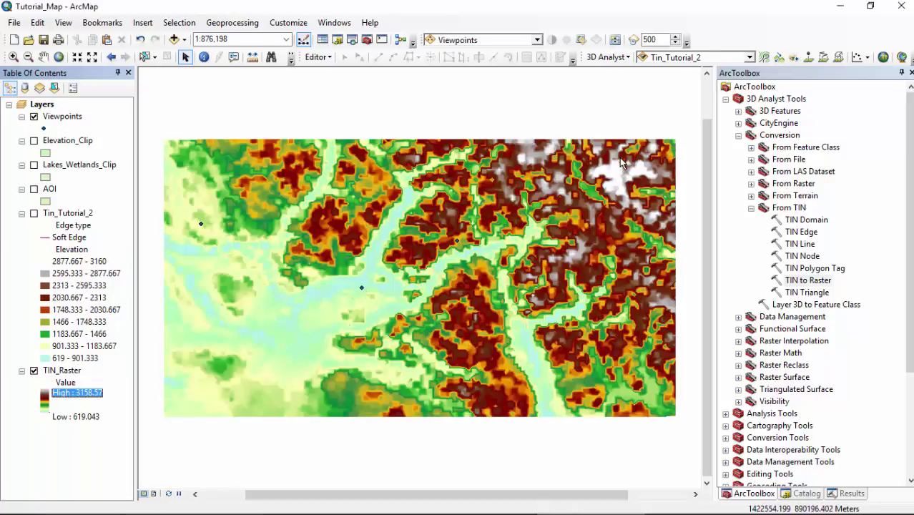
Identify a TIN_Raster pixel, reading a value of 741.752930
click(204, 59)
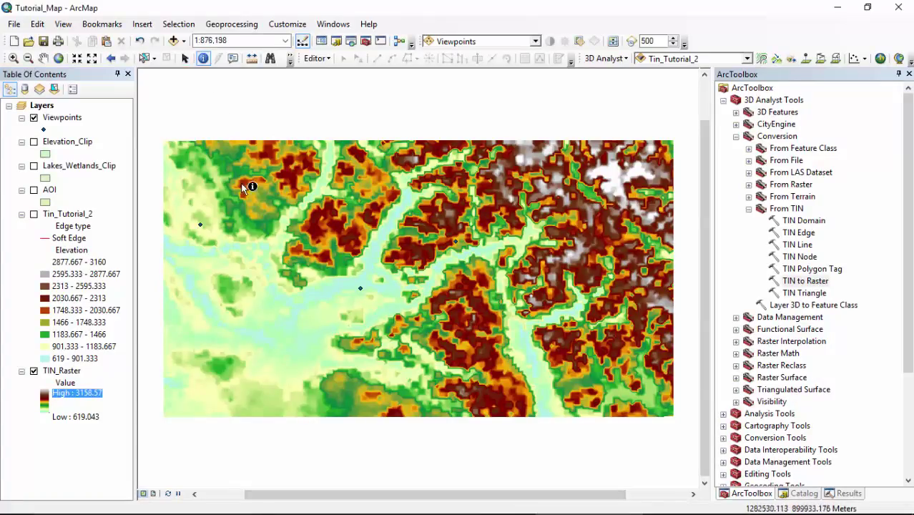
click(348, 285)
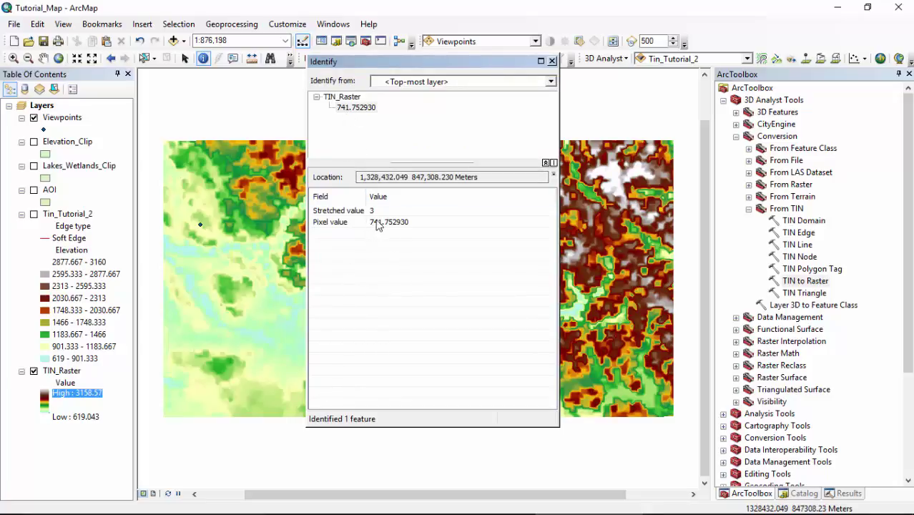
click(553, 61)
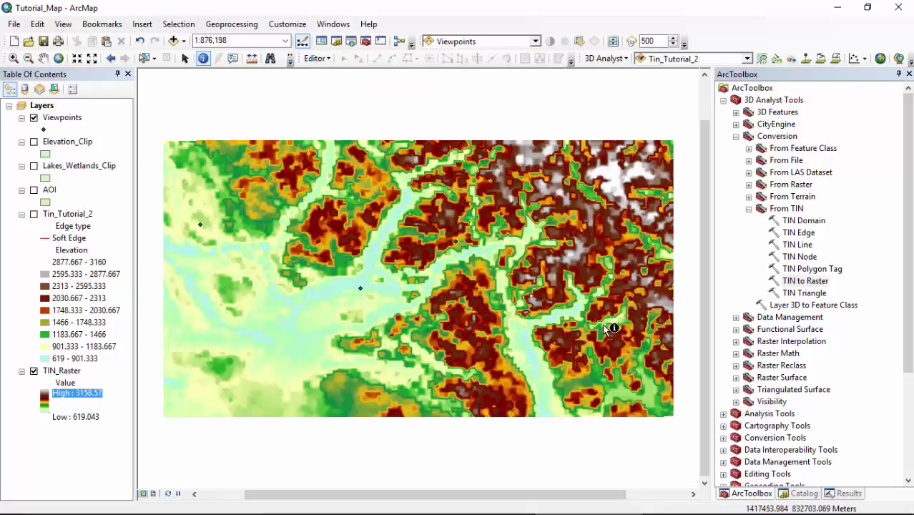
Open 3D Analyst > Visibility > Viewshed and set TIN_Raster as its input raster
double_click(813, 283)
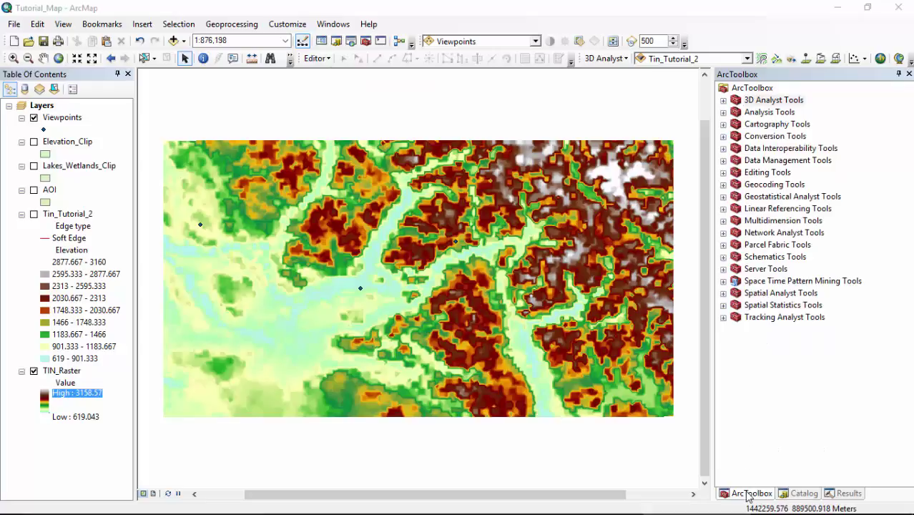
click(723, 100)
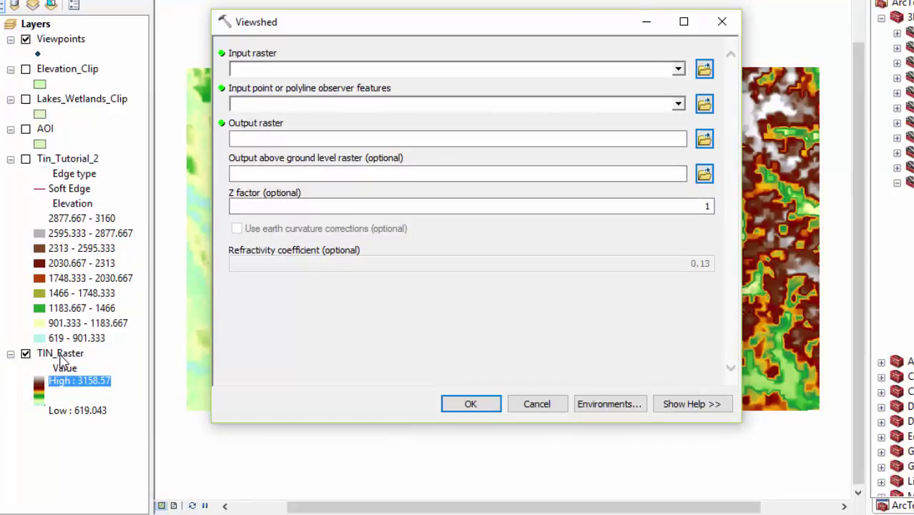
drag(62, 358, 276, 71)
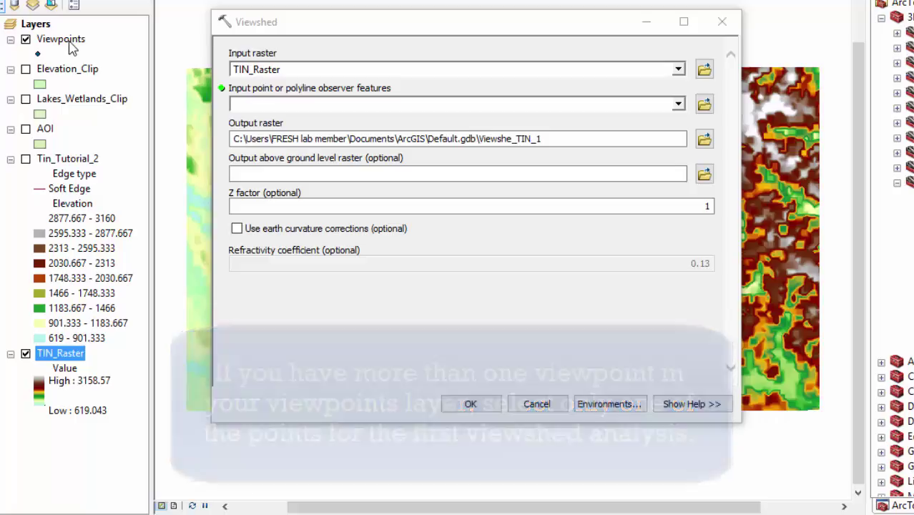
Select viewpoint 1 in the docked Viewpoints table and set Viewpoints as observer features
right_click(69, 41)
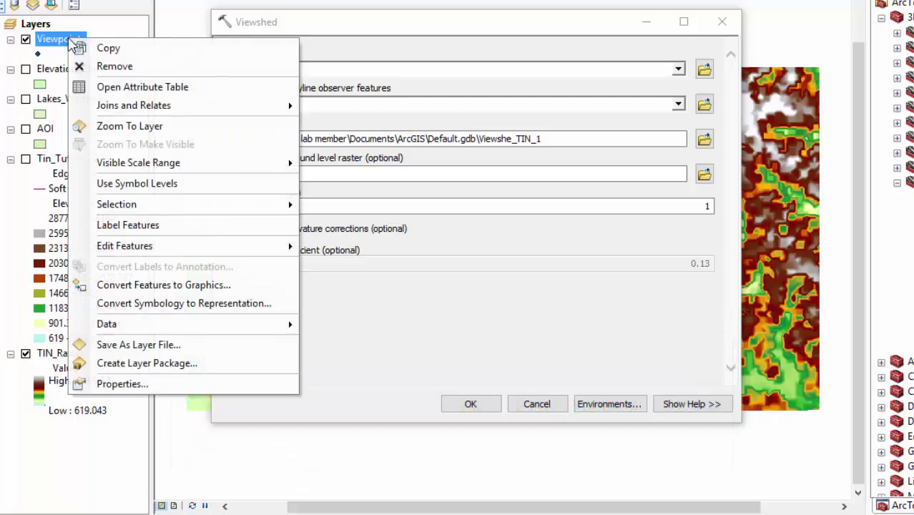
click(104, 91)
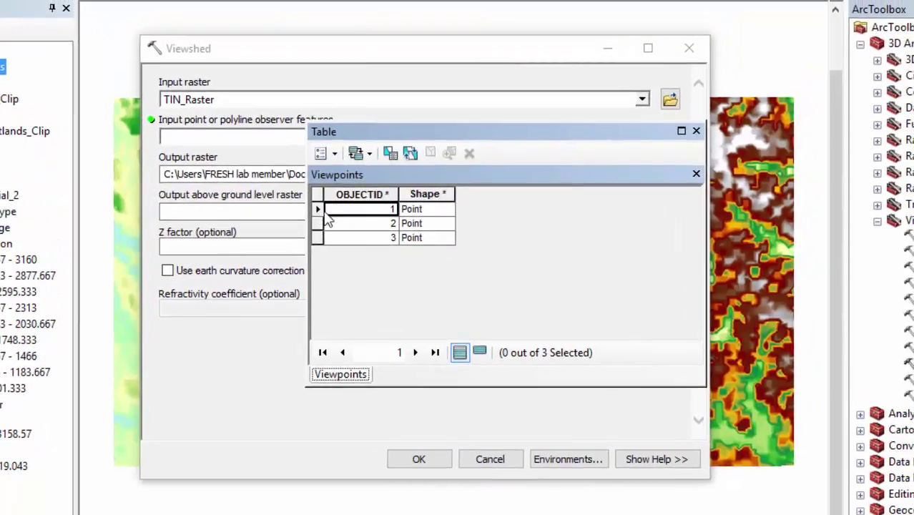
click(322, 211)
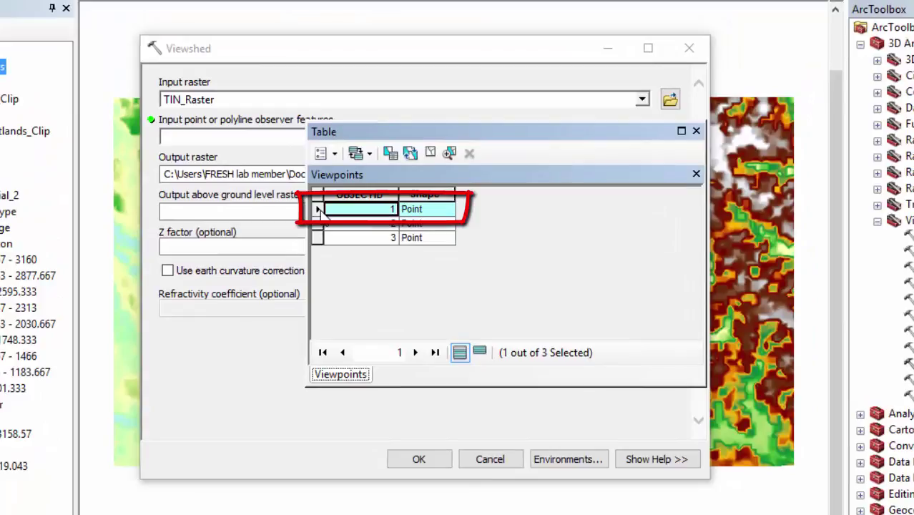
drag(367, 135, 510, 514)
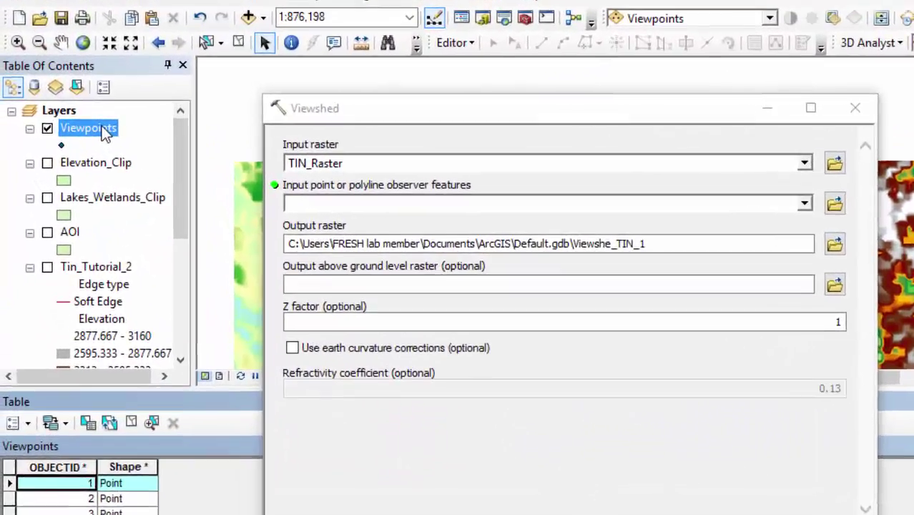
drag(103, 130, 288, 189)
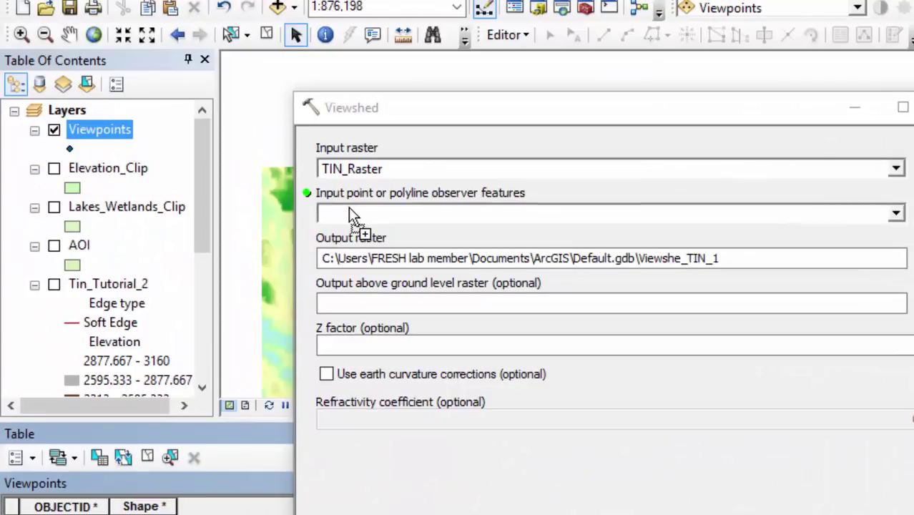
drag(348, 207, 354, 215)
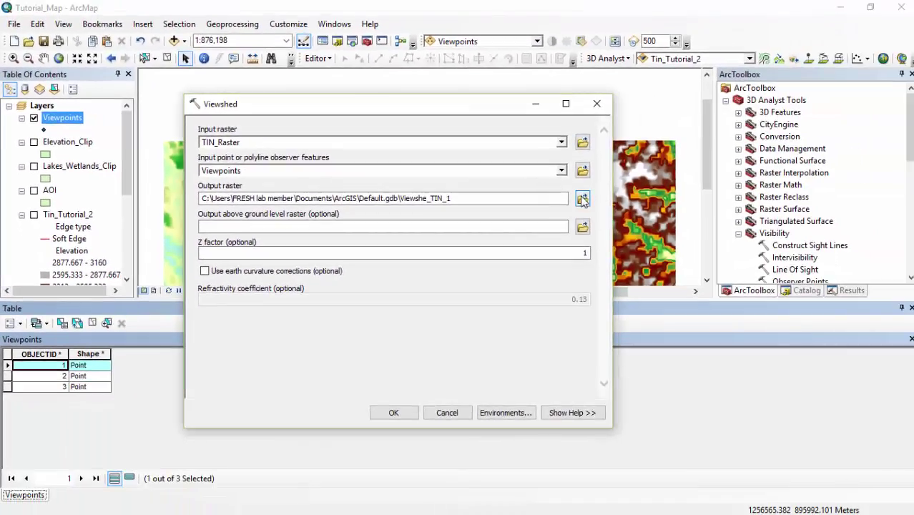
Save the output as Viewshed_1 in Tutorial.gdb and run the Viewshed tool
click(583, 199)
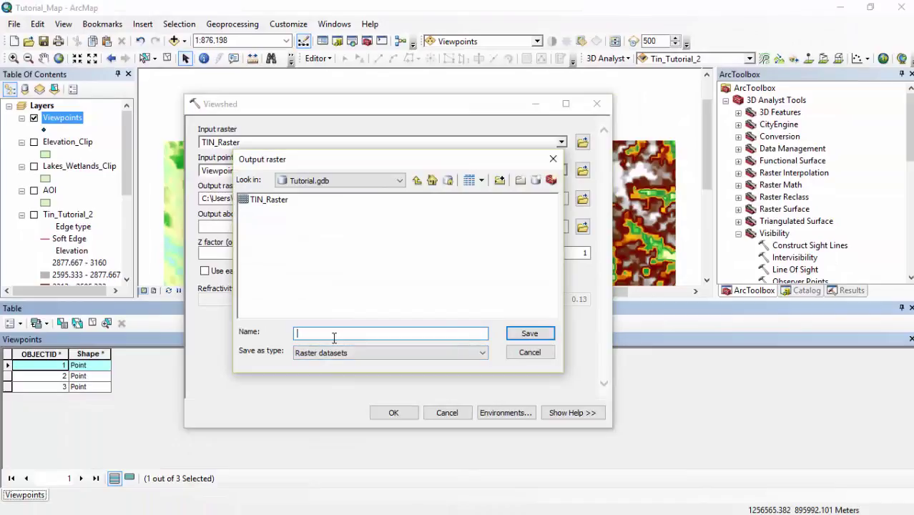
text(Viewshed1)
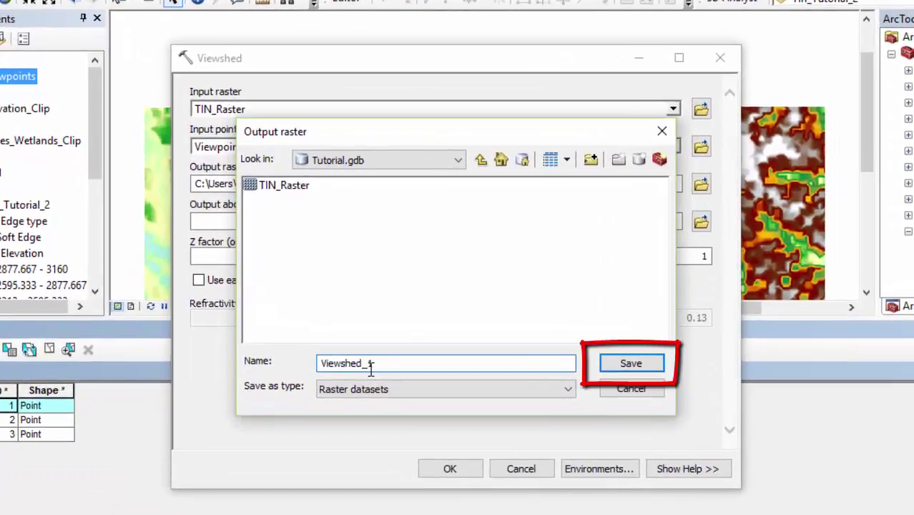
key(Return)
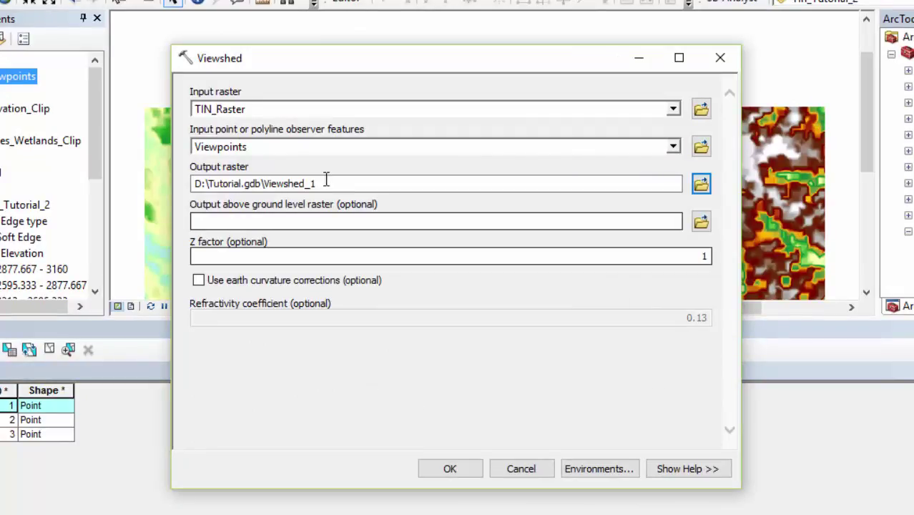
click(438, 471)
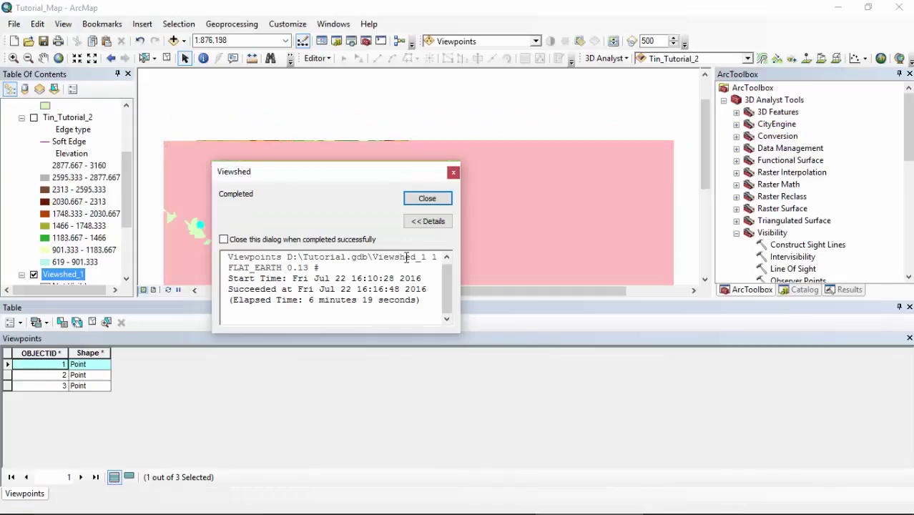
Close the Viewshed completion report and zoom the map to the Viewshed_1 layer
click(427, 198)
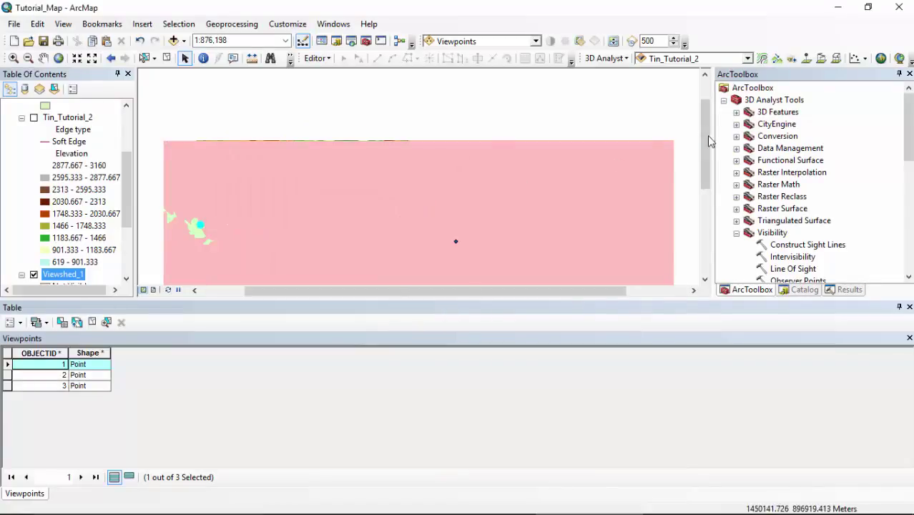
drag(708, 141, 707, 164)
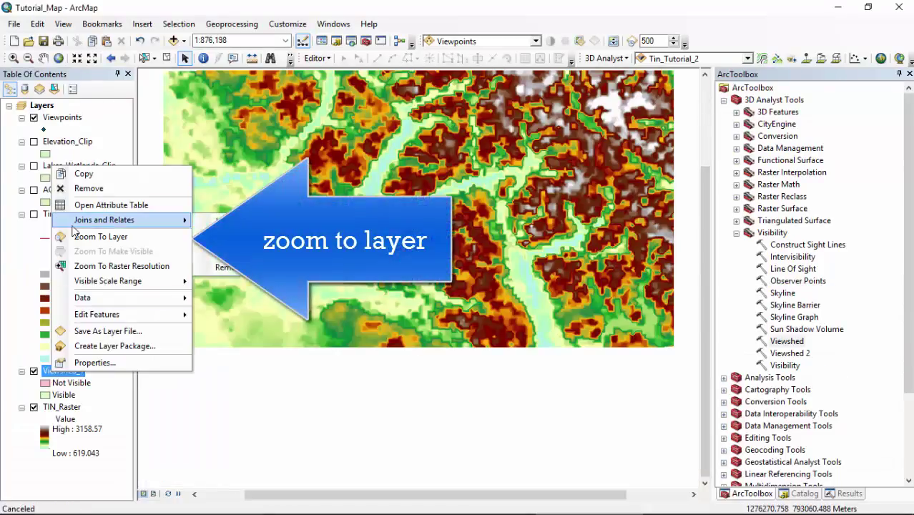
click(71, 237)
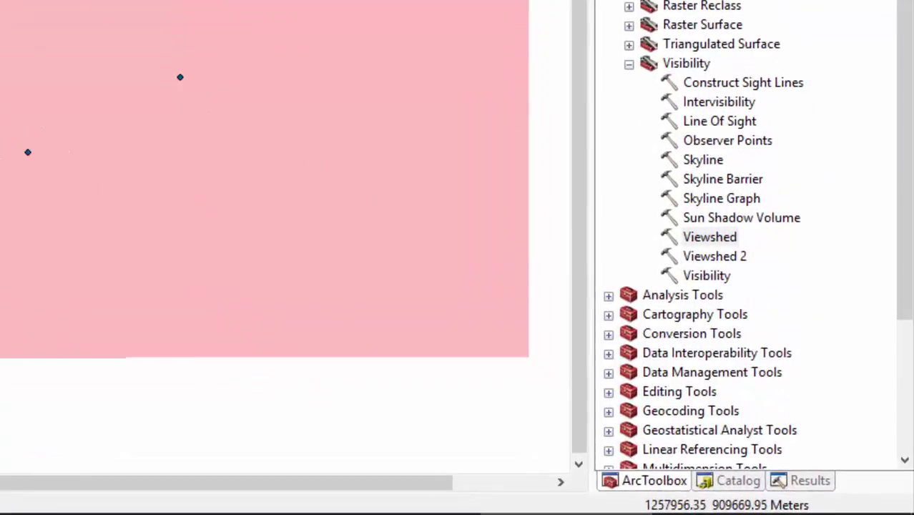
In Tutorial.gdb's Viewpoints properties, add a Short Integer field named OFFSETA
click(730, 480)
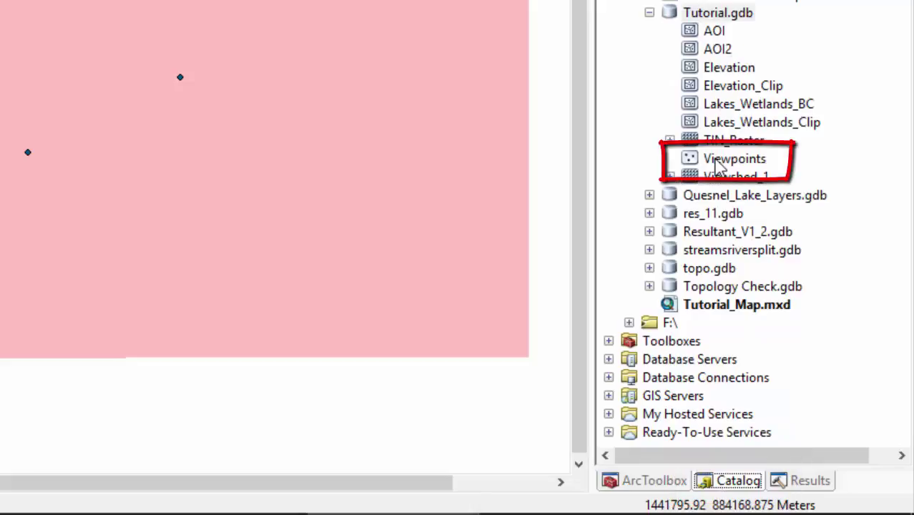
right_click(716, 159)
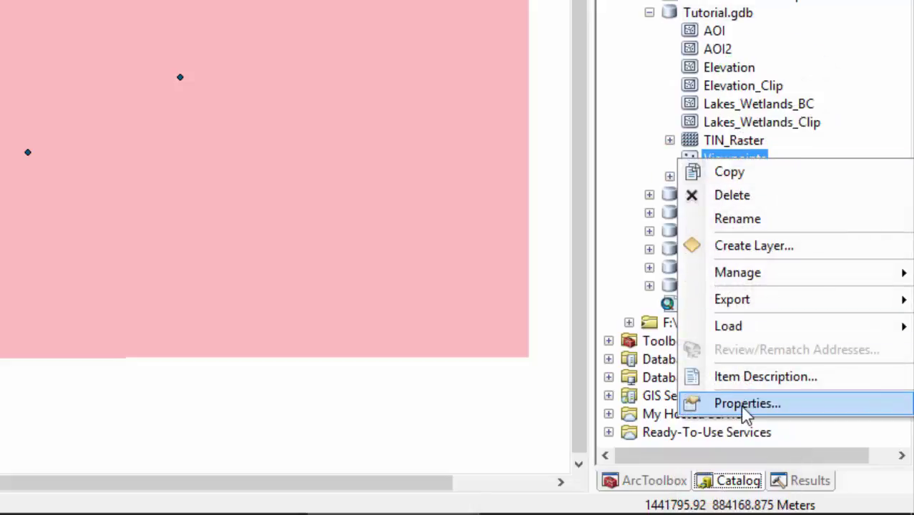
click(746, 404)
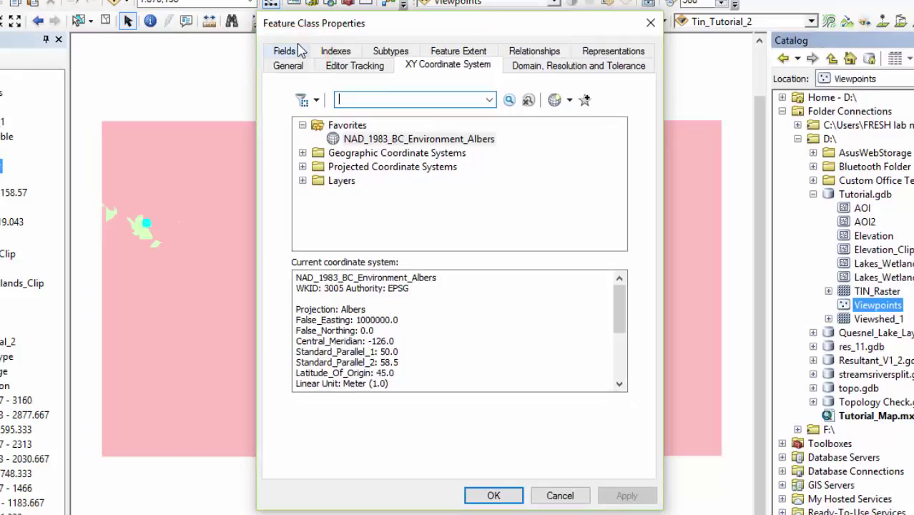
click(284, 51)
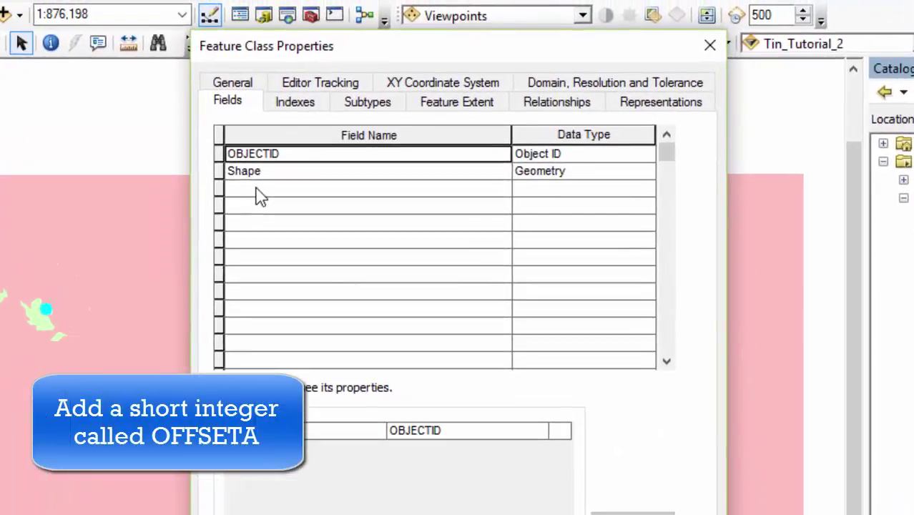
click(308, 133)
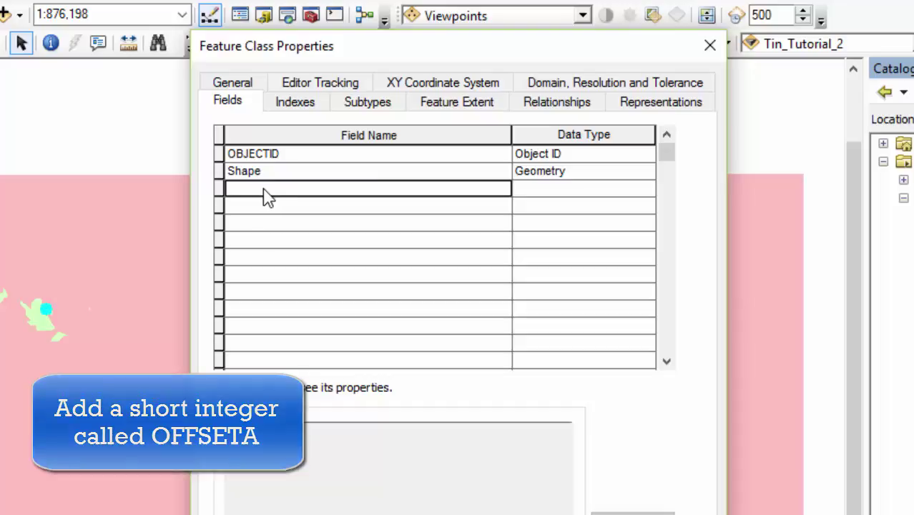
text(OFFSETA)
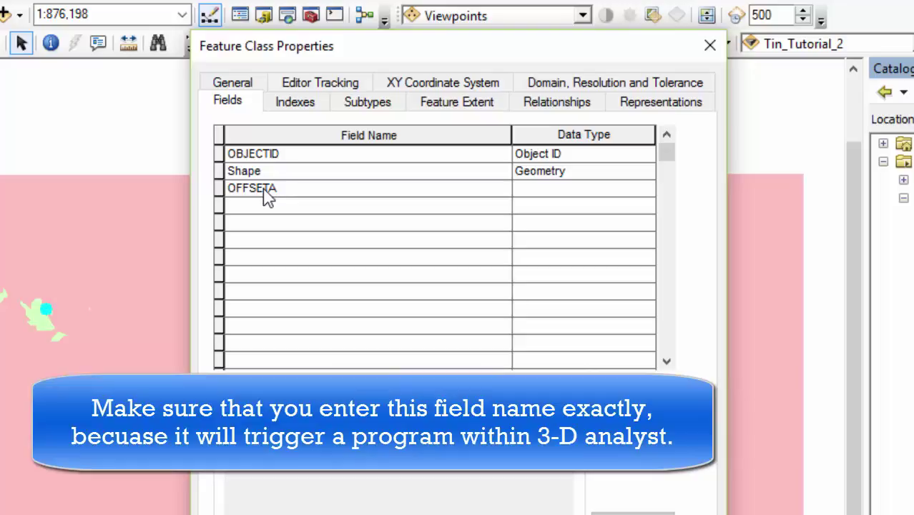
click(539, 190)
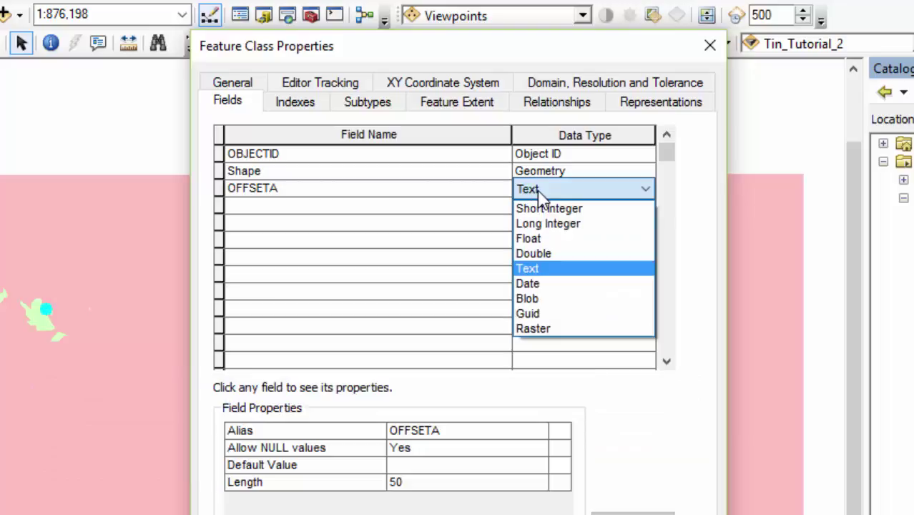
click(544, 208)
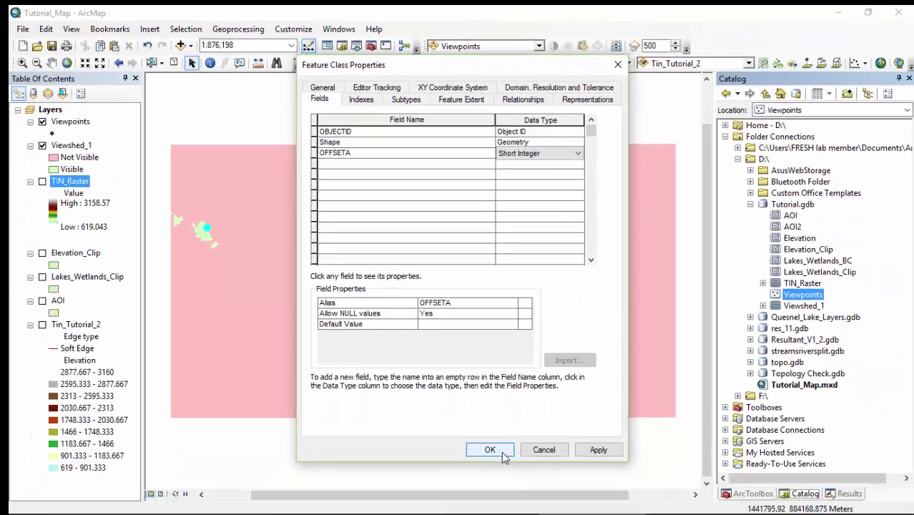
click(492, 449)
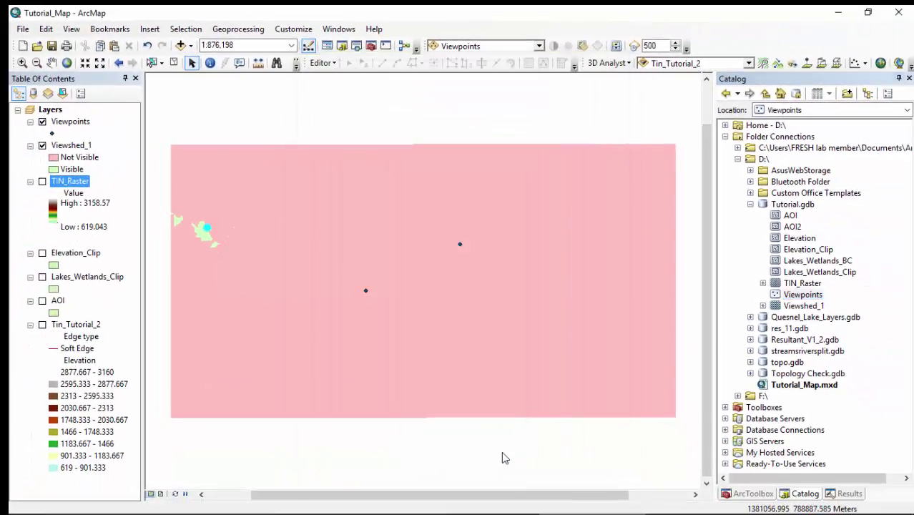
Start an edit session and open the Viewpoints attribute table
click(324, 64)
click(325, 78)
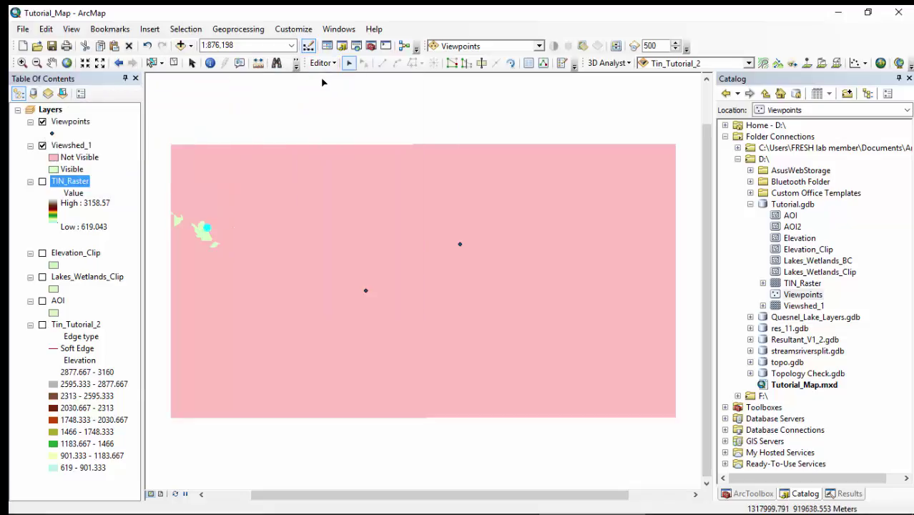
right_click(64, 121)
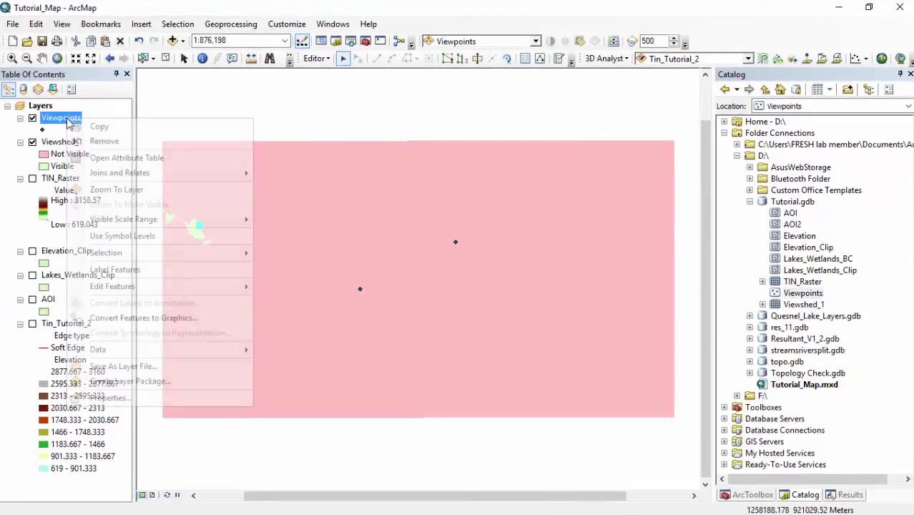
click(91, 157)
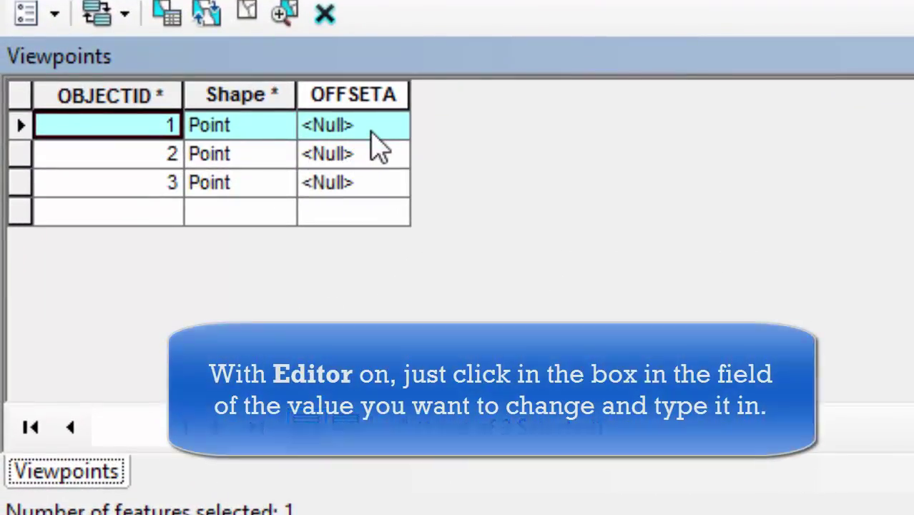
Enter OFFSETA values 5, 5 and 6 for viewpoints 1, 2 and 3
click(371, 135)
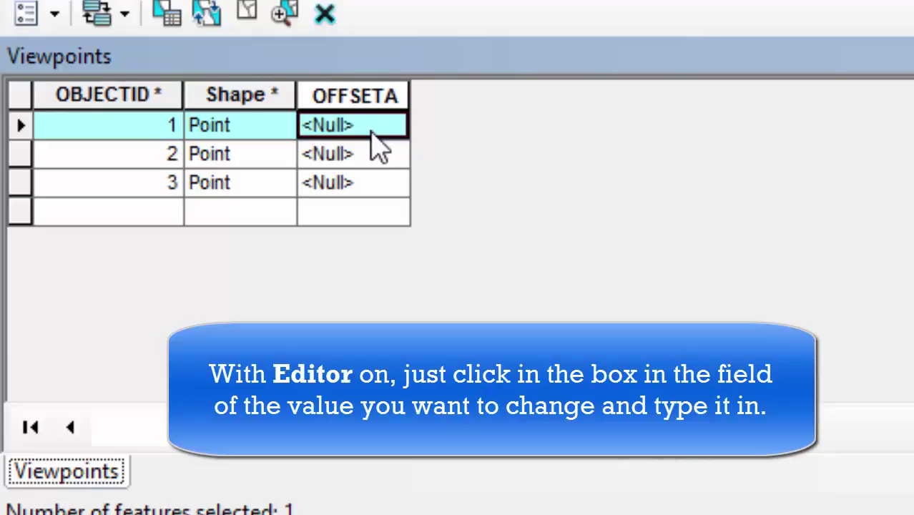
text(5)
click(353, 156)
text(5)
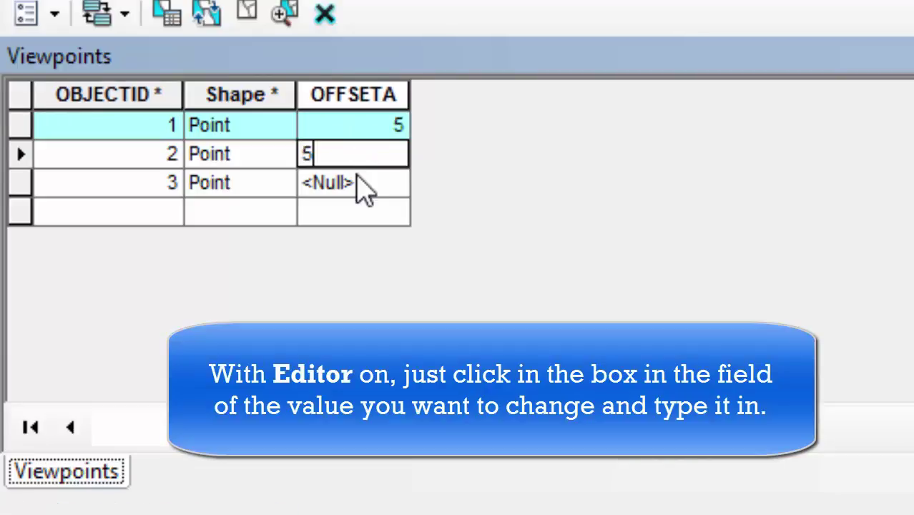
click(357, 181)
text(6)
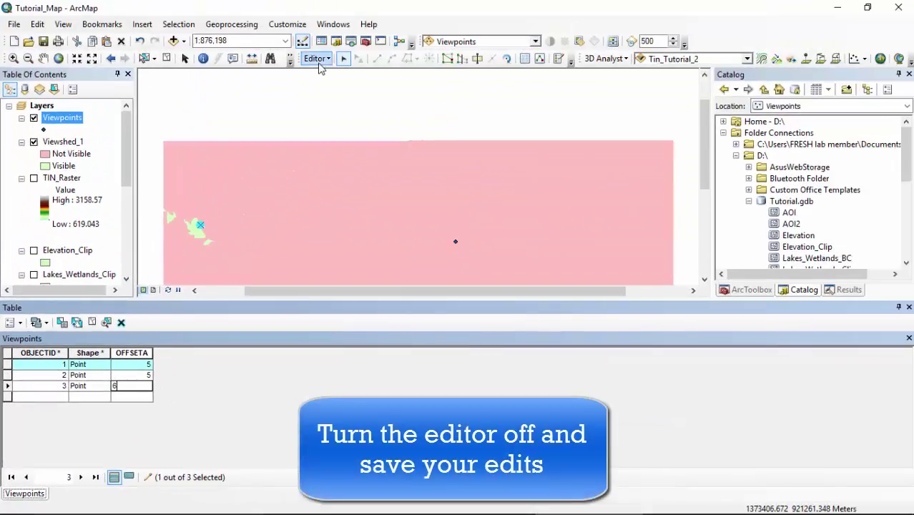
Stop editing and save the OFFSETA edits of 5, 5 and 6
click(318, 60)
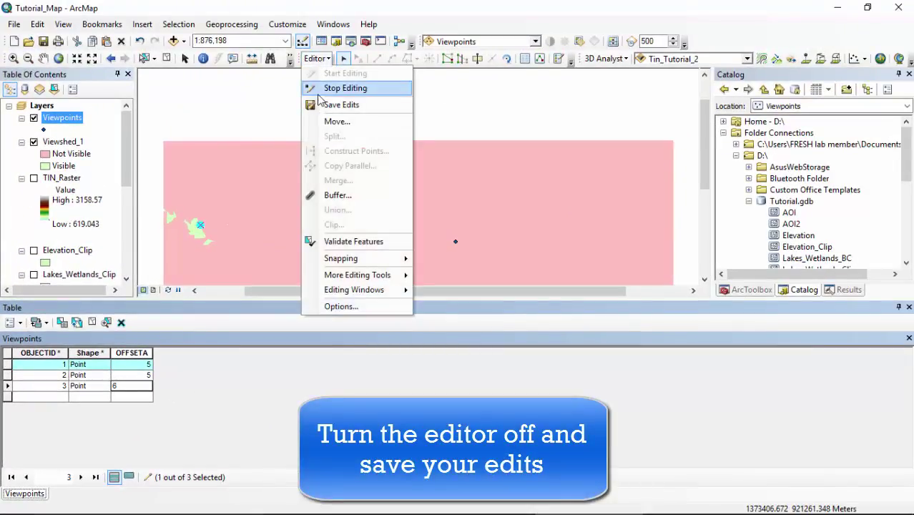
click(322, 89)
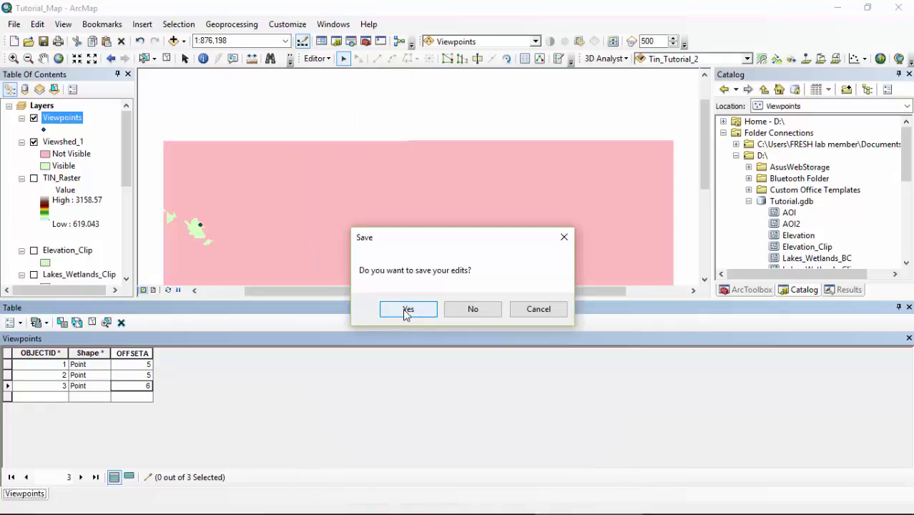
click(406, 312)
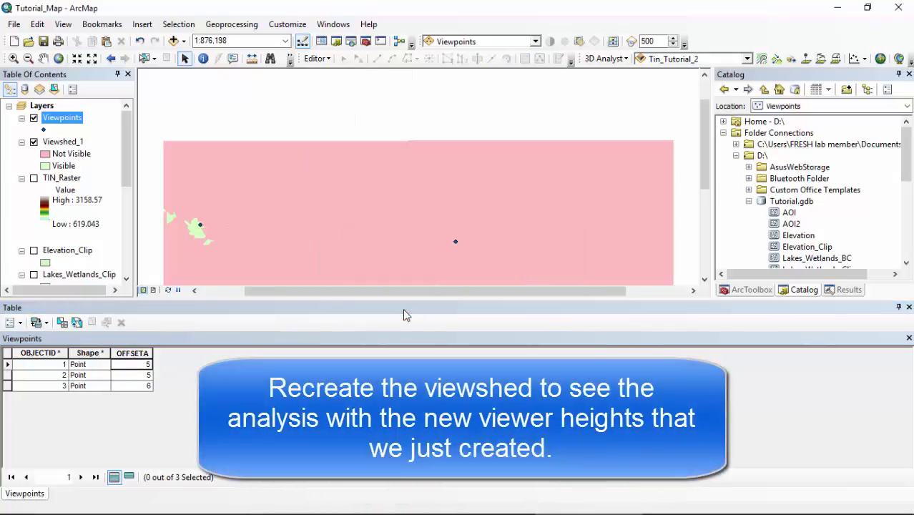